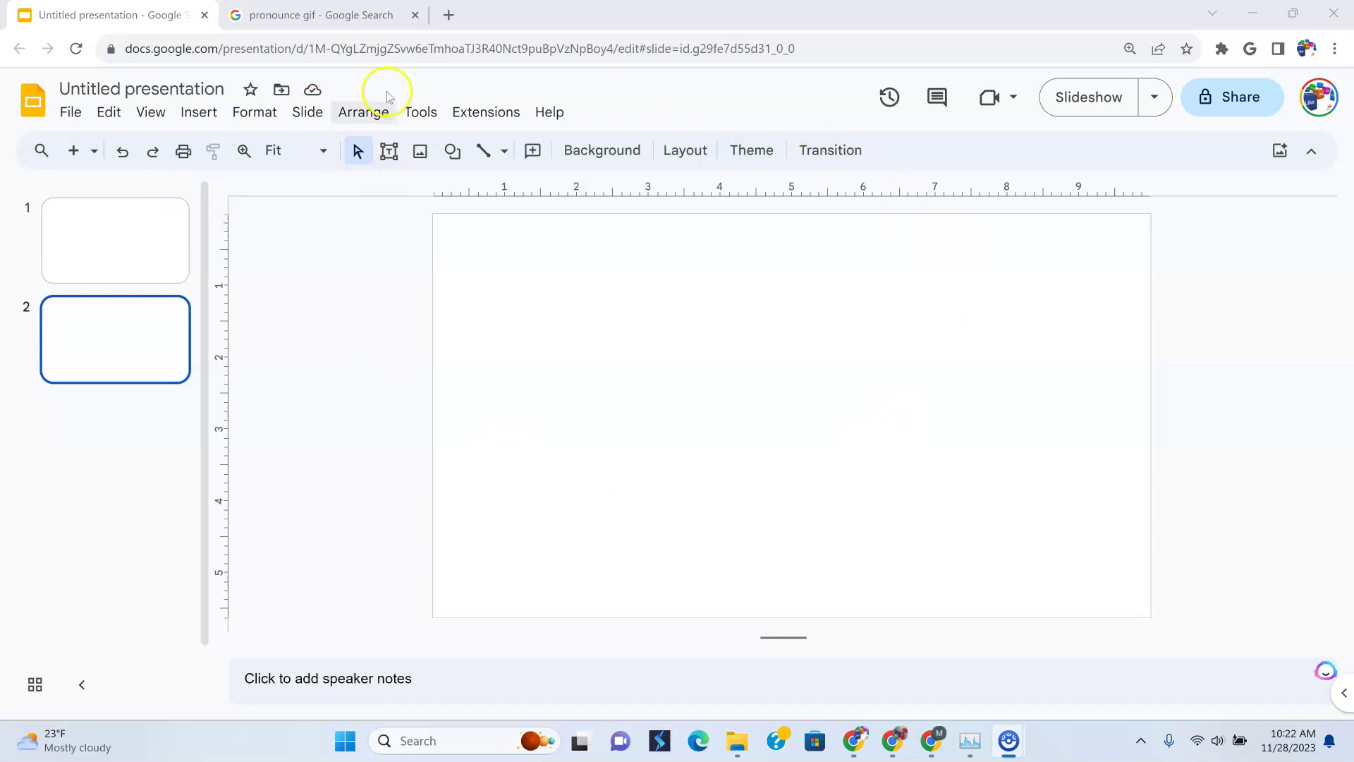
Dismiss the File menu without choosing anything and view slide 1.
click(69, 122)
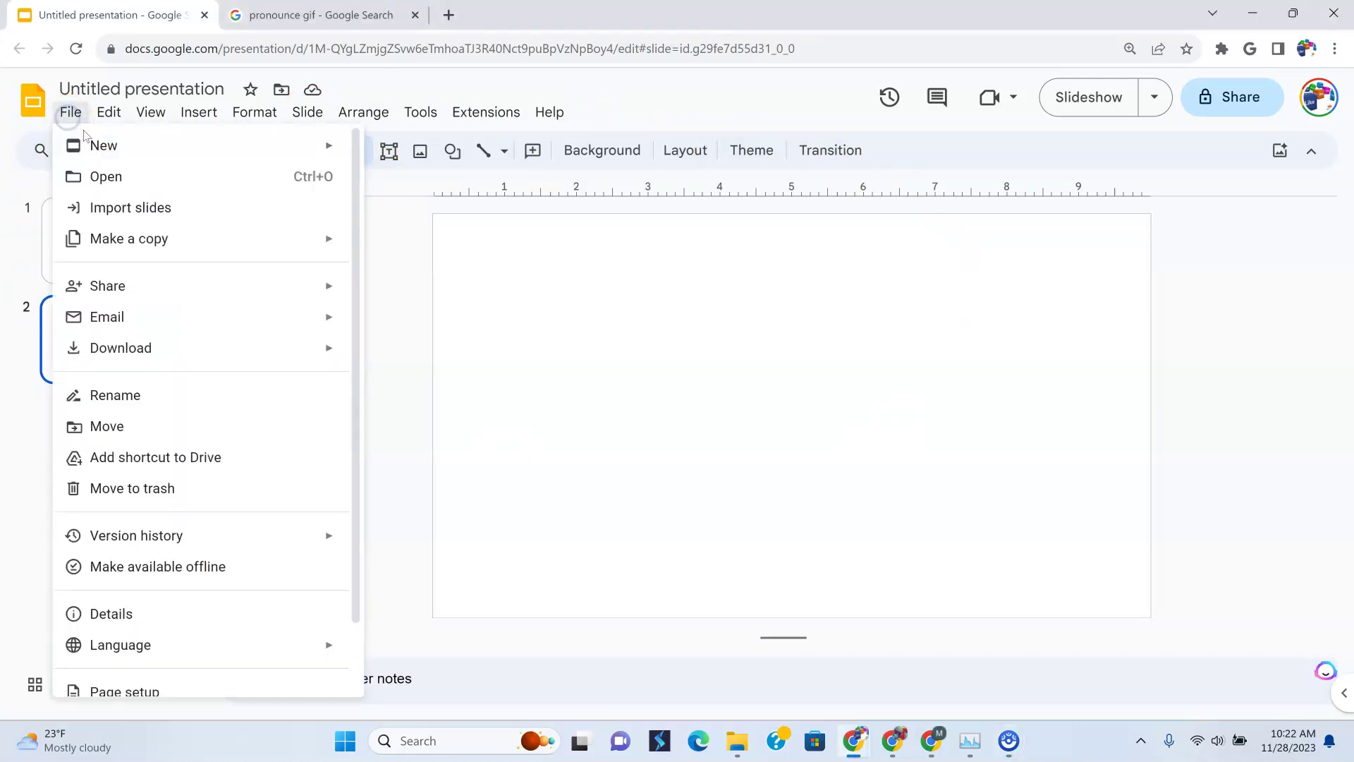
mouse_move(135, 144)
key(Escape)
key(Escape)
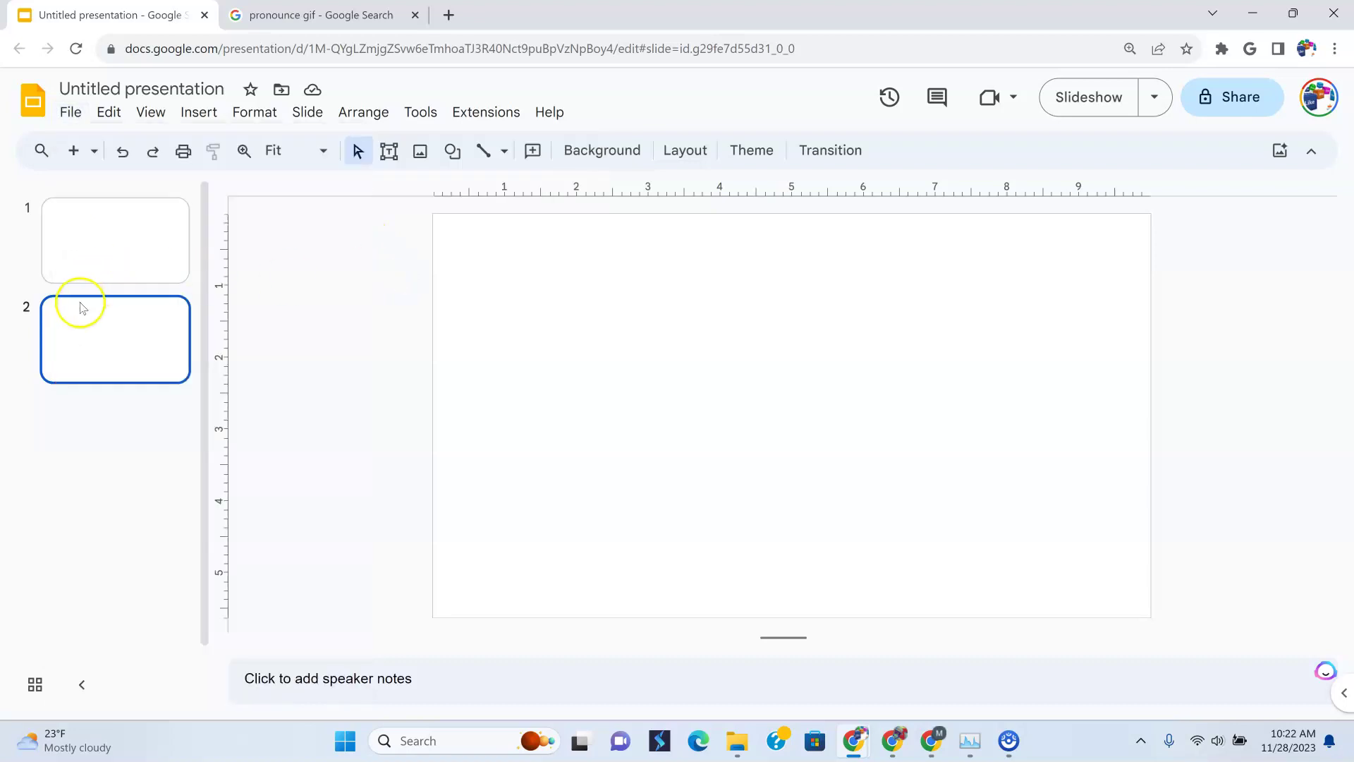
click(86, 248)
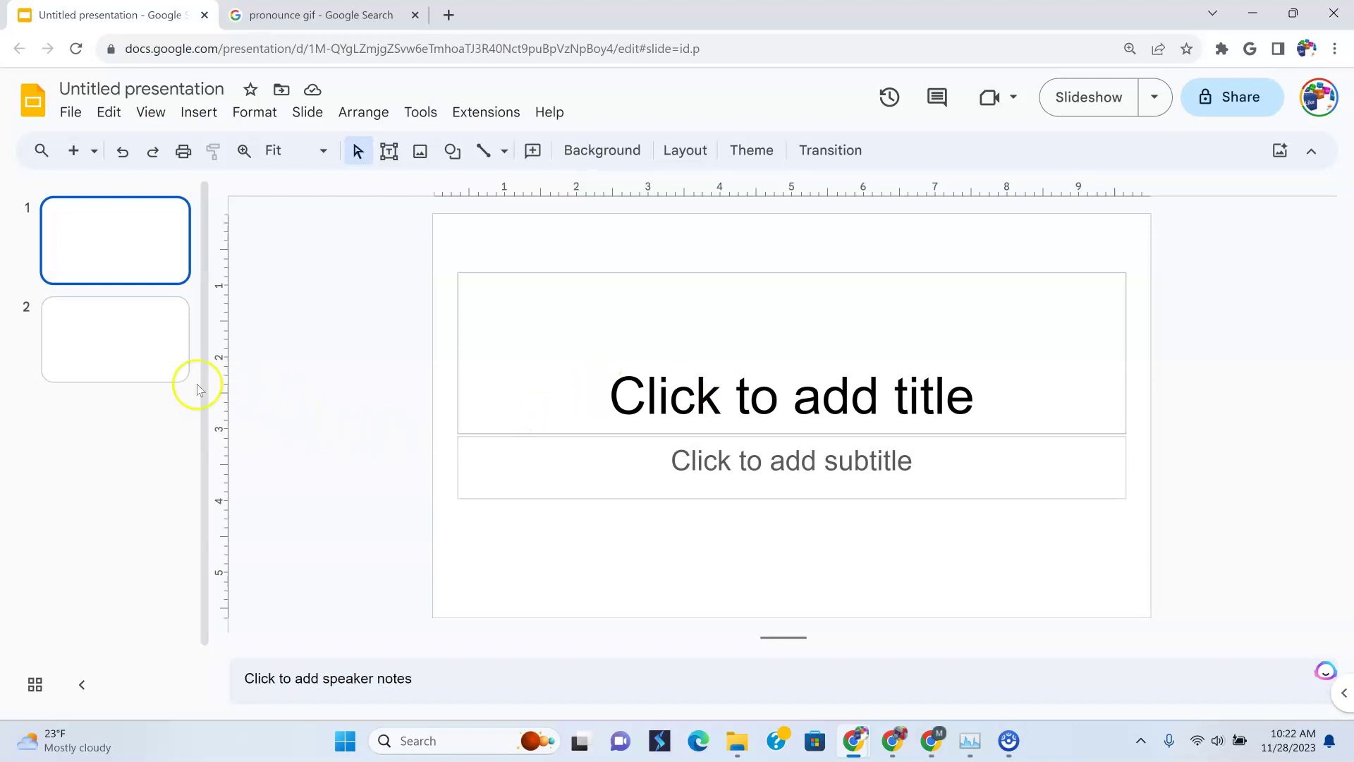
Add a new slide after slide 2, then delete that extra slide 3.
click(117, 371)
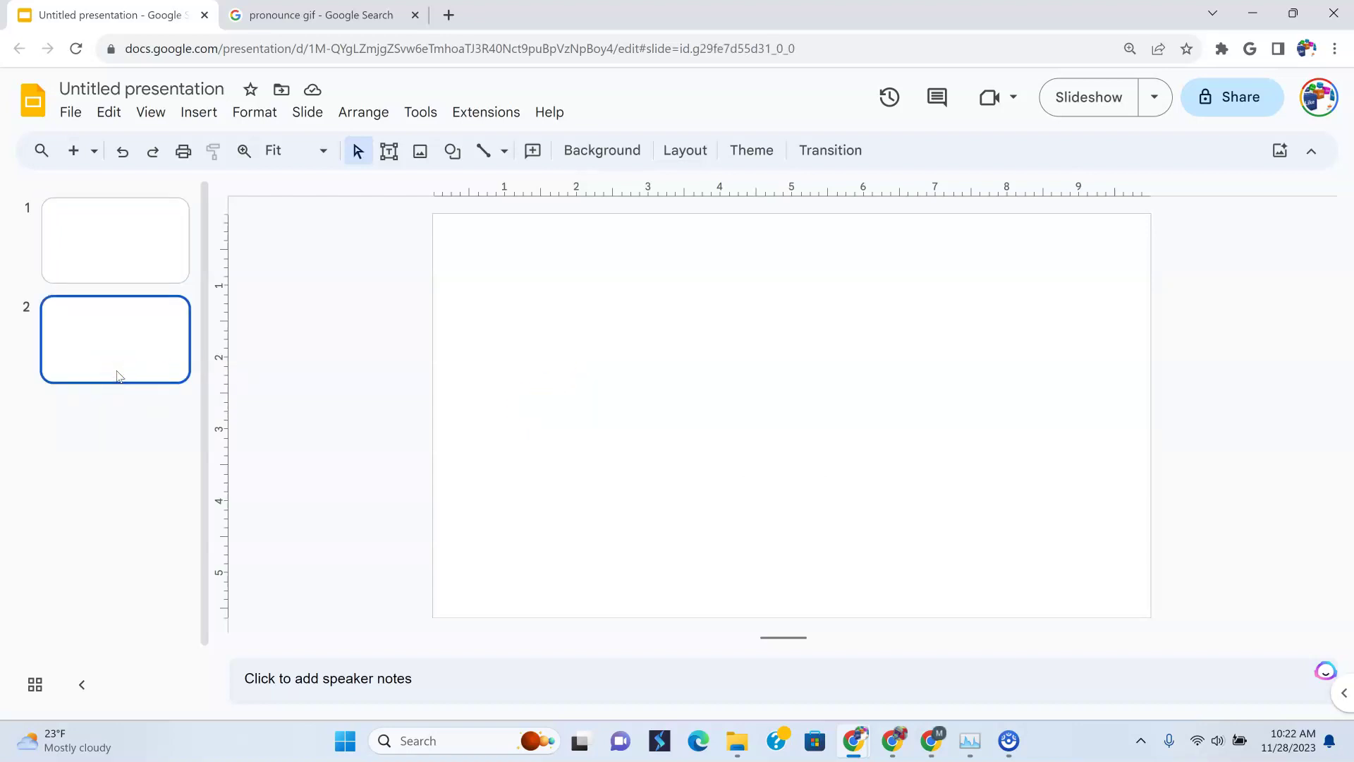
right_click(82, 407)
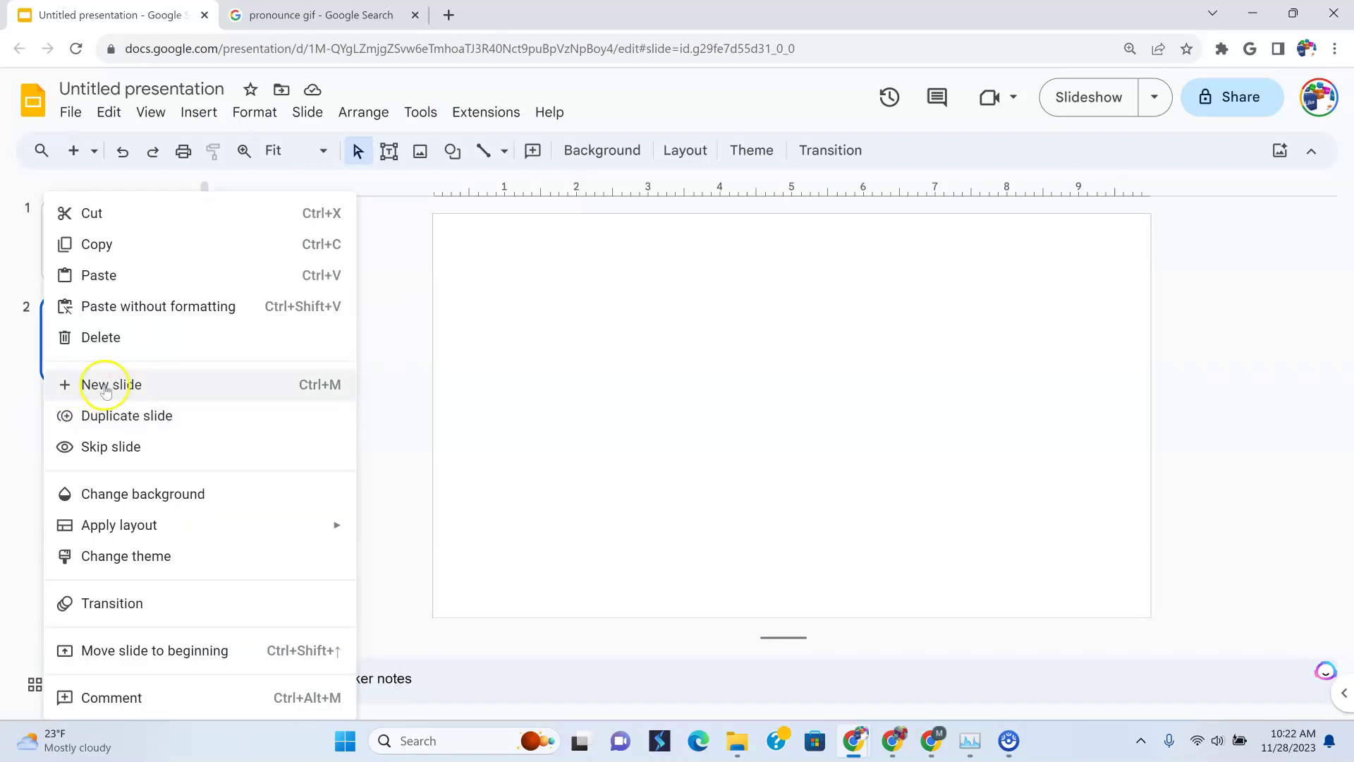
click(104, 386)
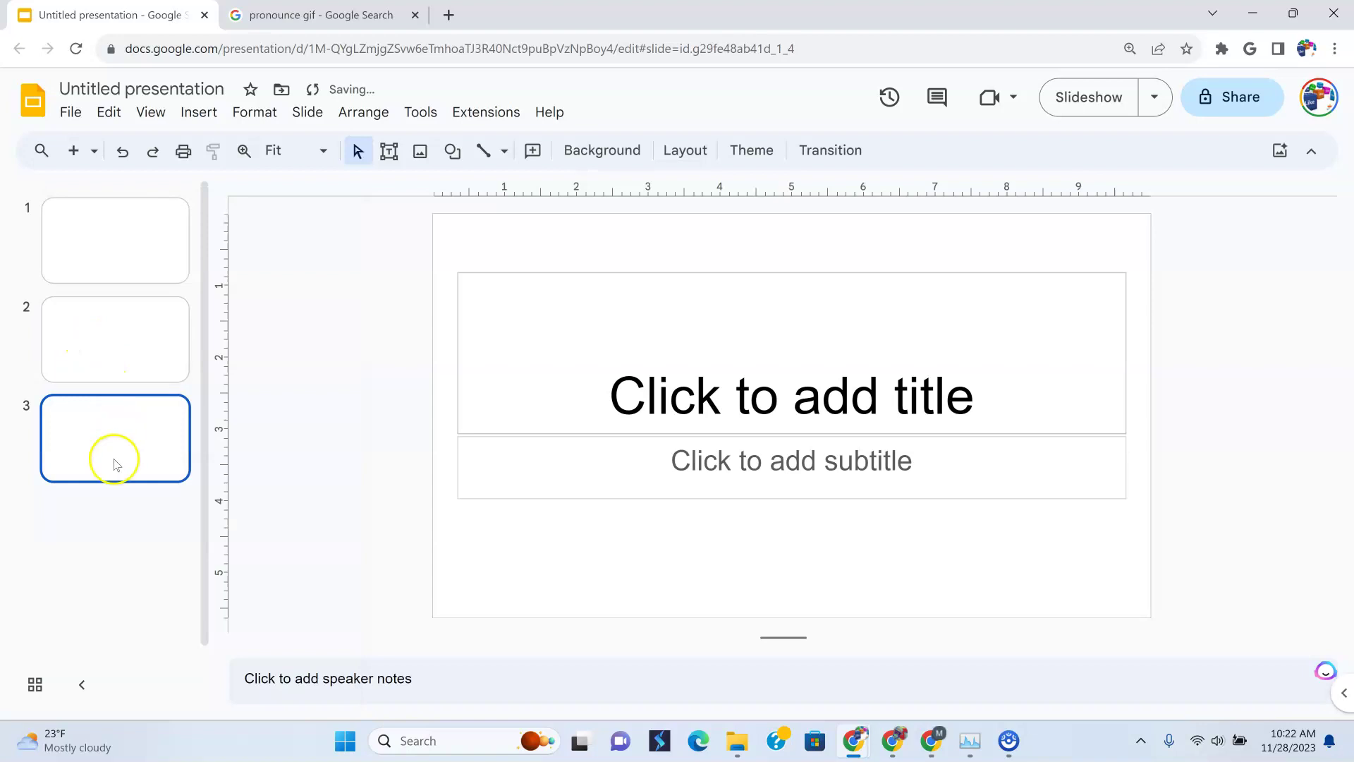
right_click(117, 453)
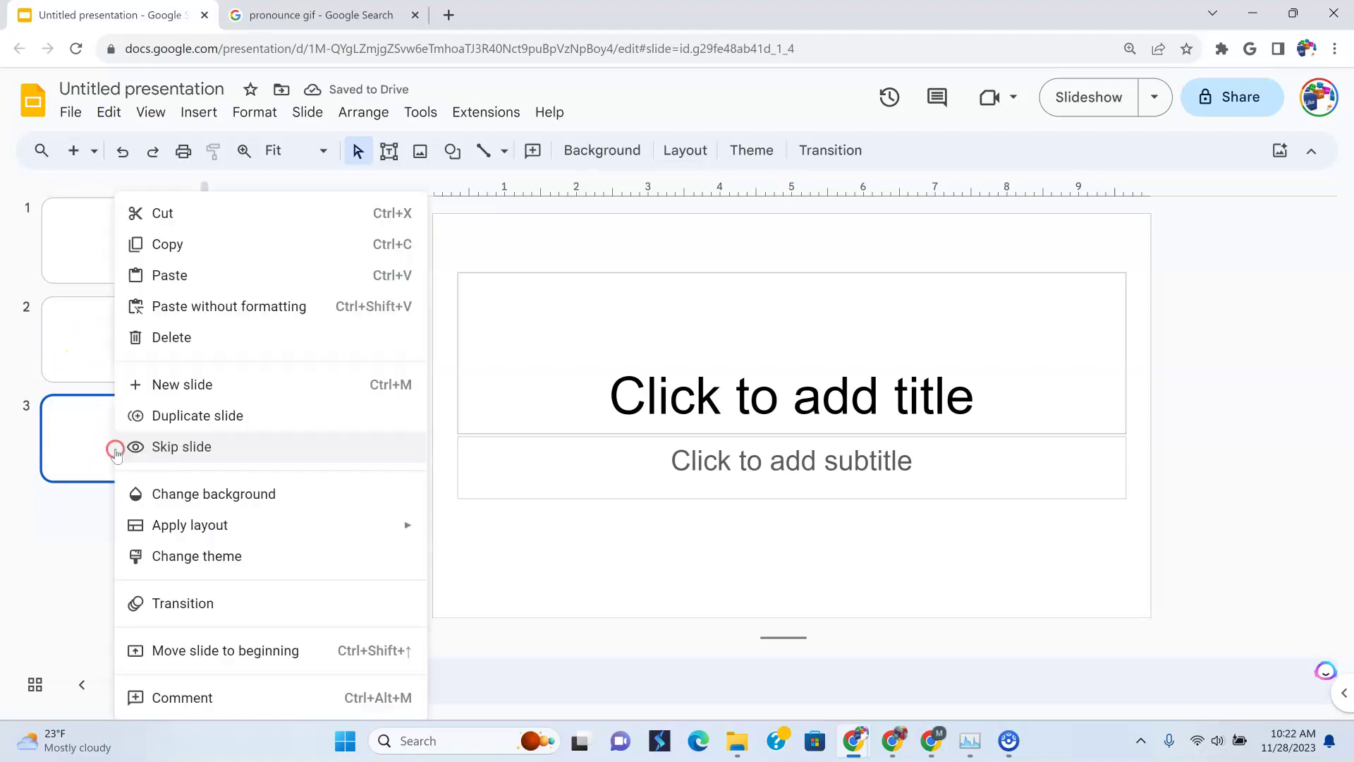
click(172, 337)
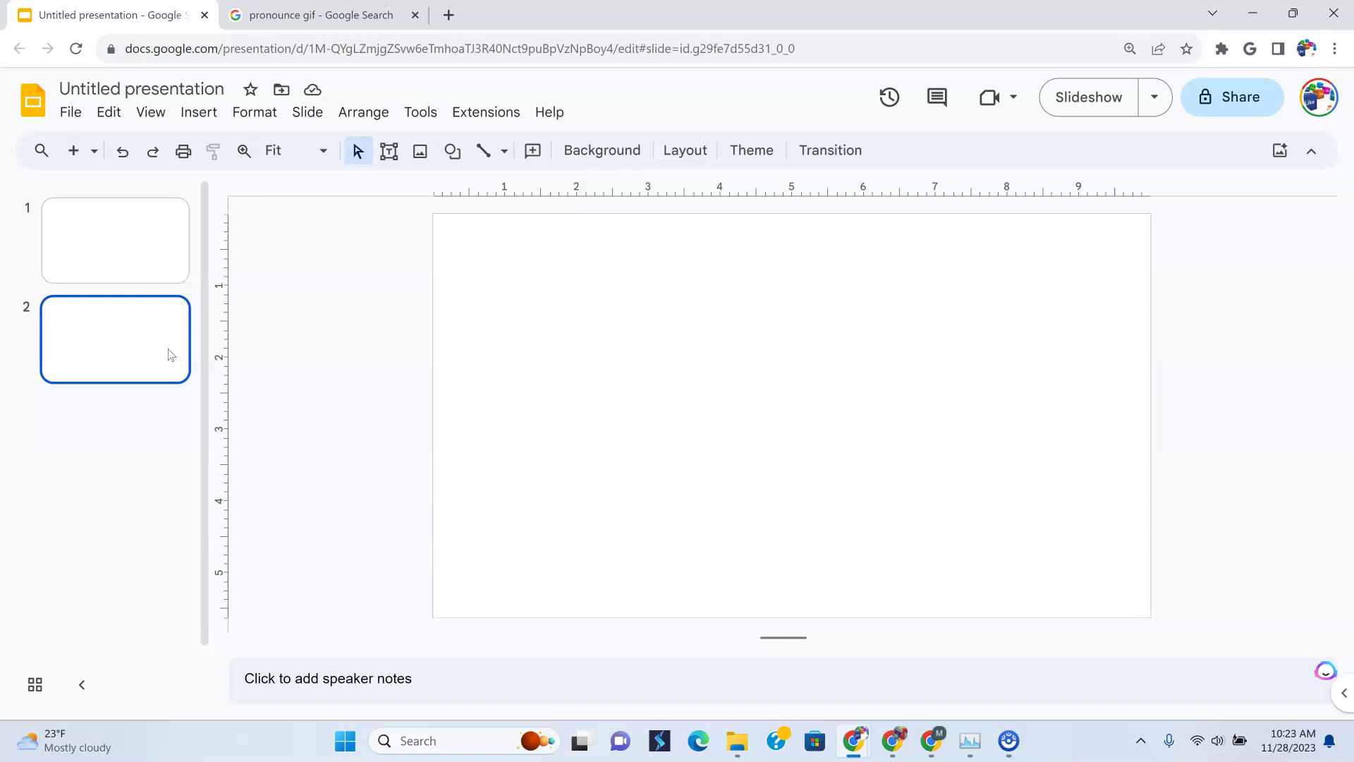
click(201, 121)
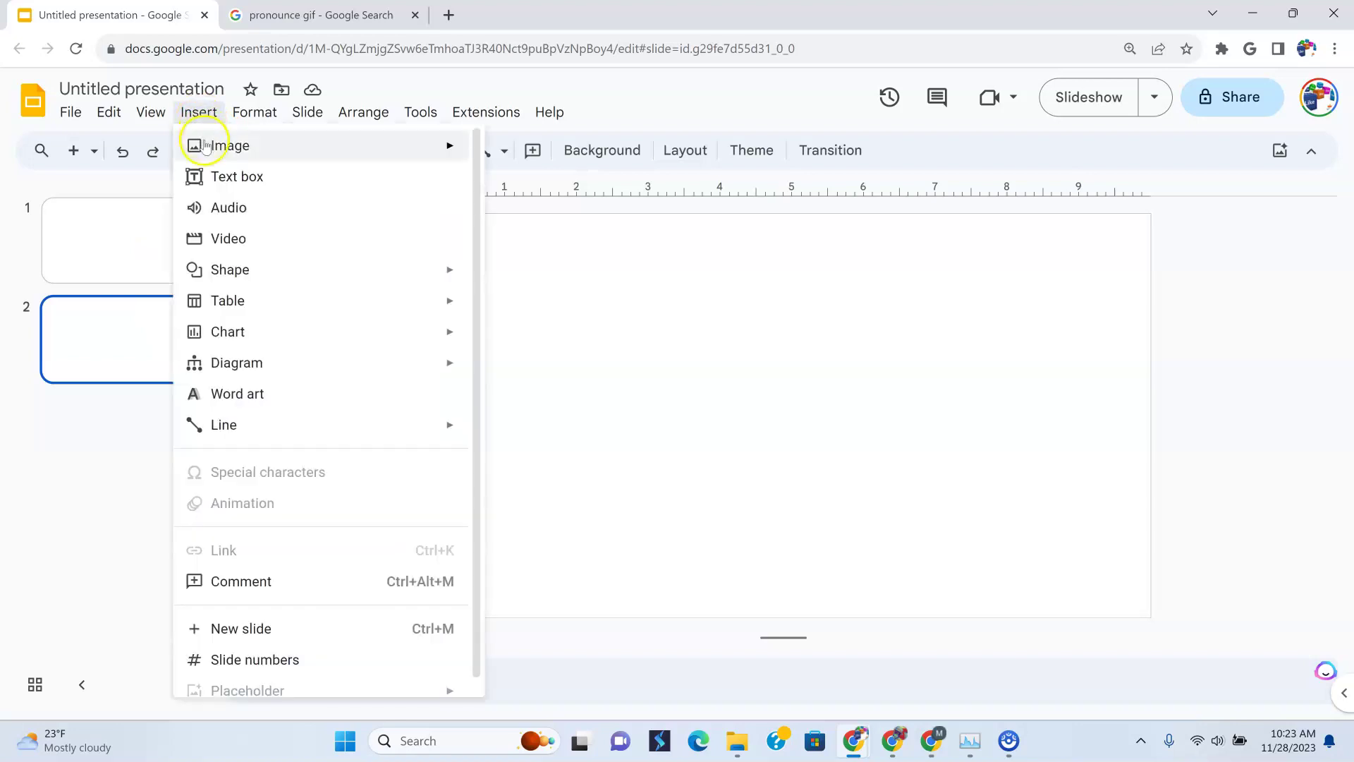
mouse_move(206, 146)
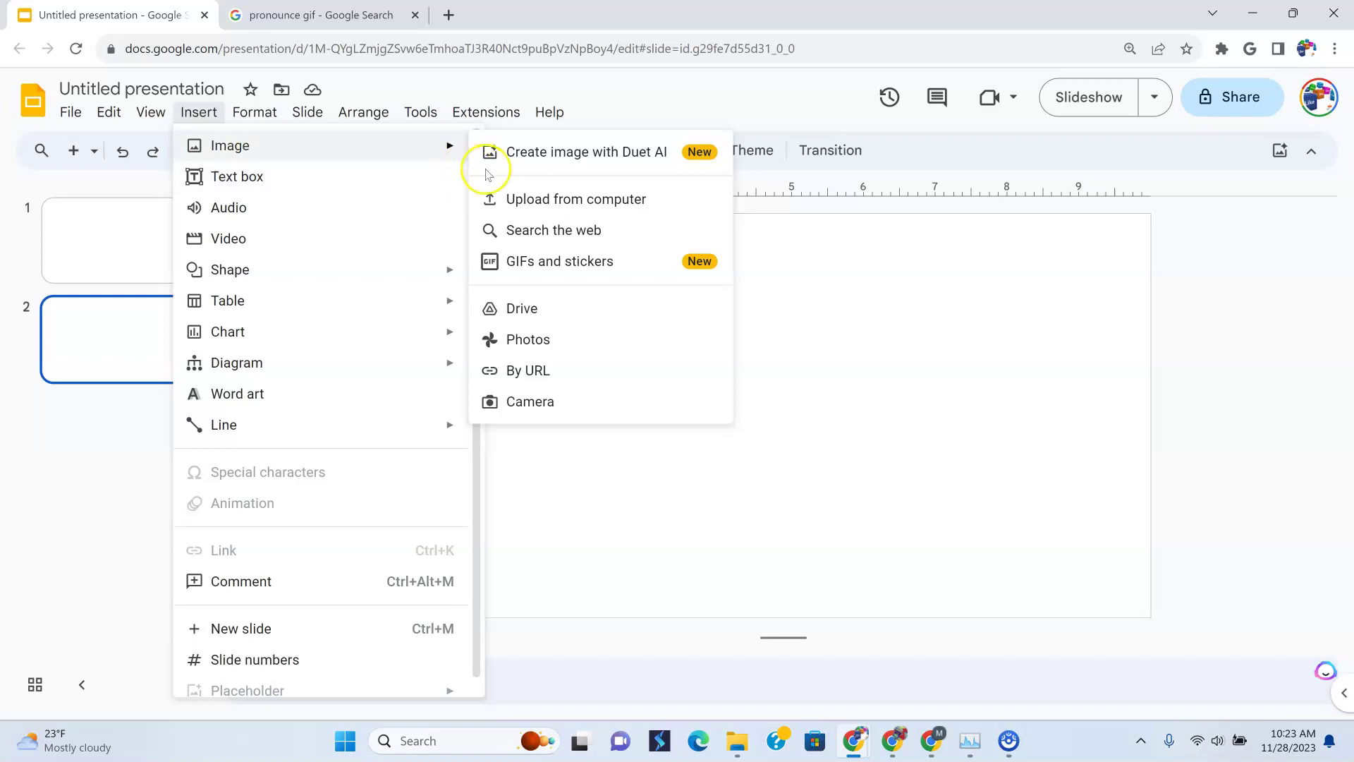
click(568, 164)
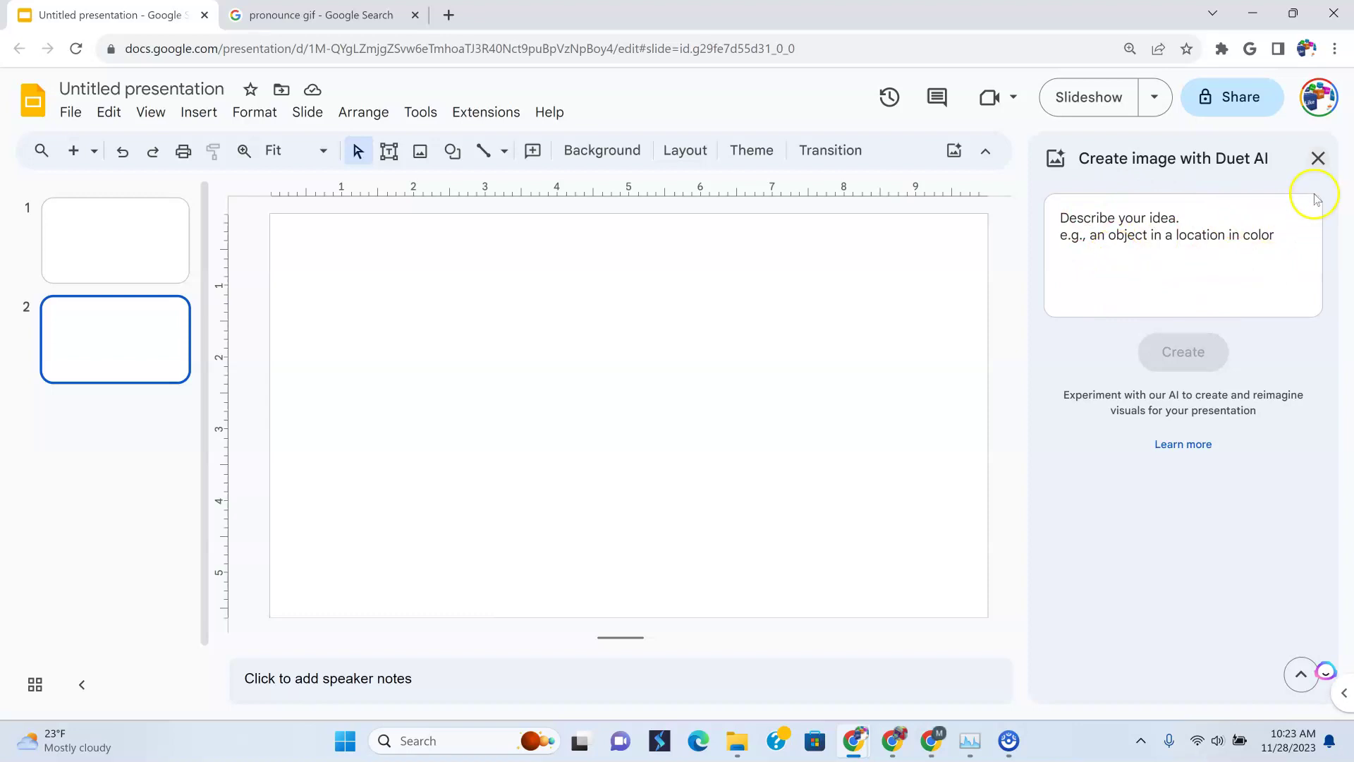
click(1318, 159)
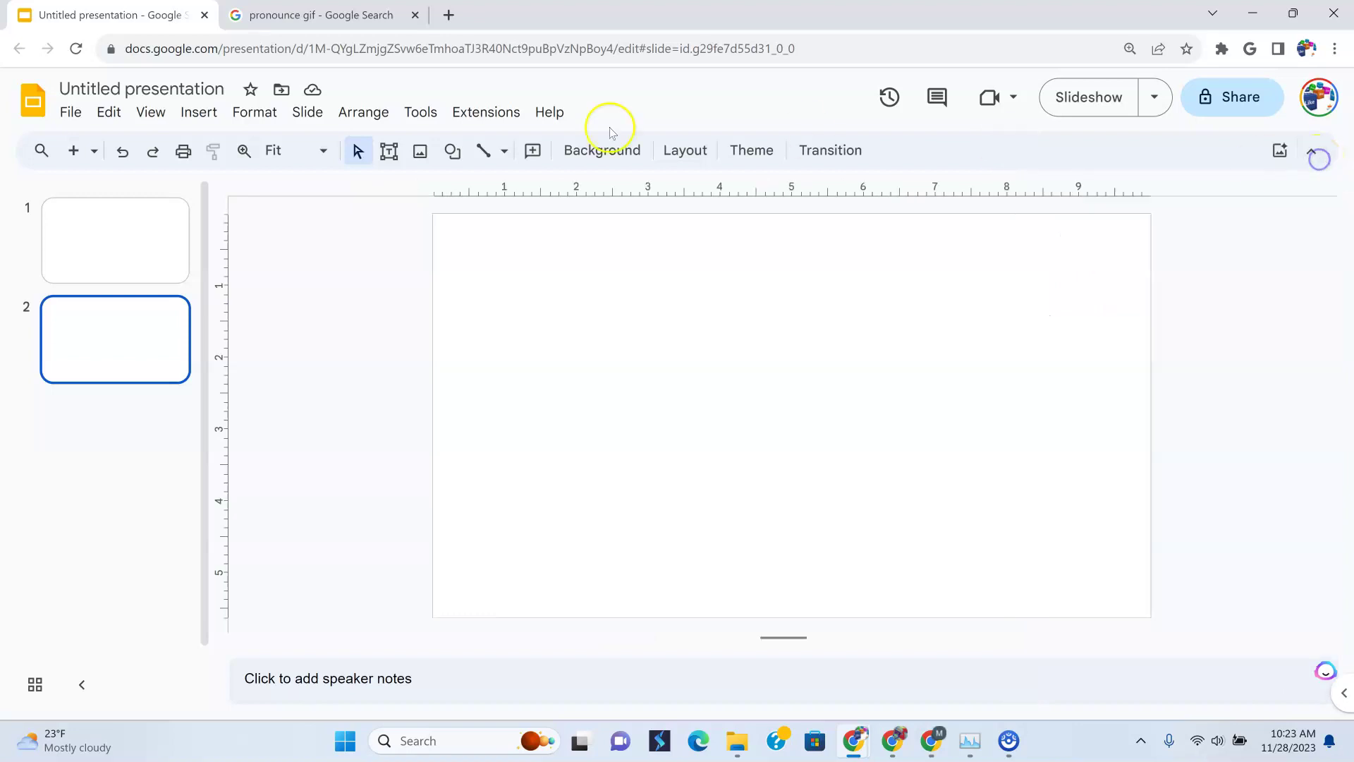
Reopen Create image with Duet AI and browse inspiration examples to the fantasy castle.
click(1280, 151)
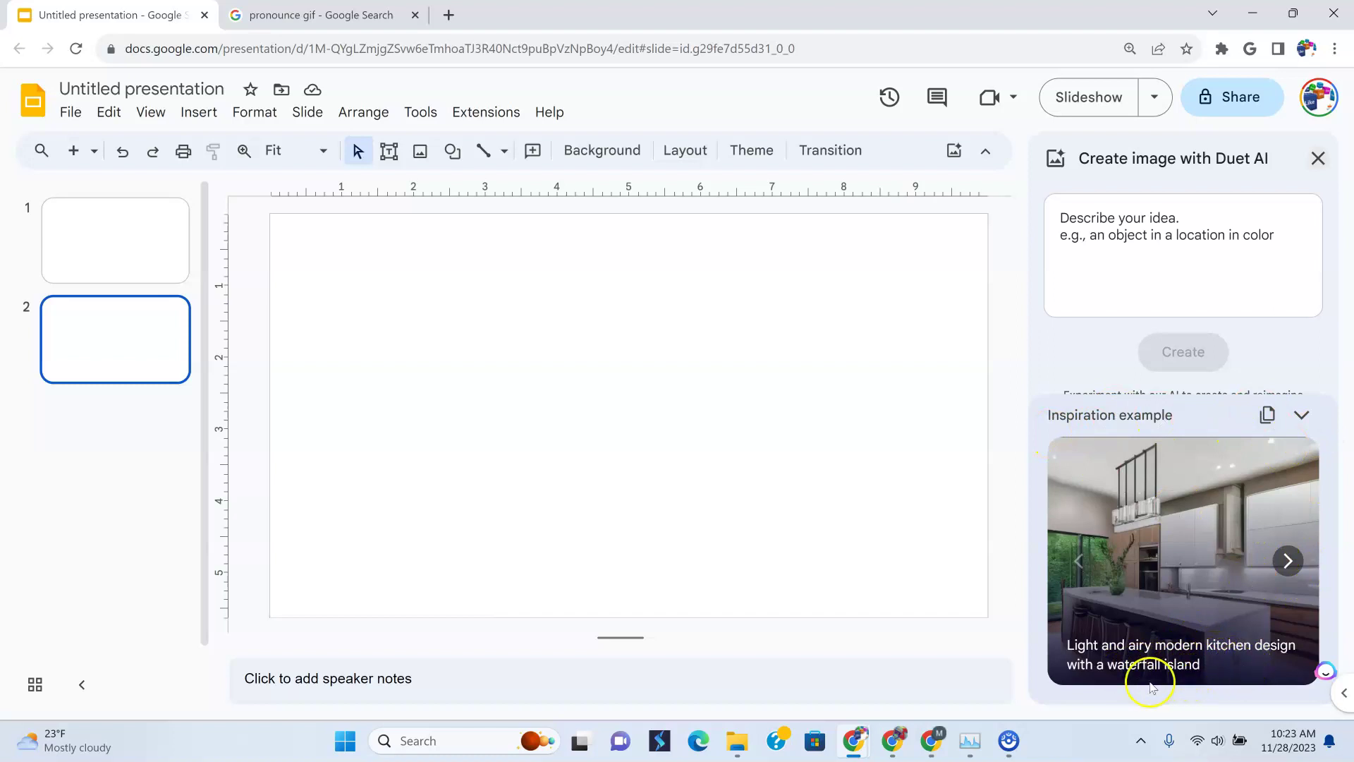
click(1286, 568)
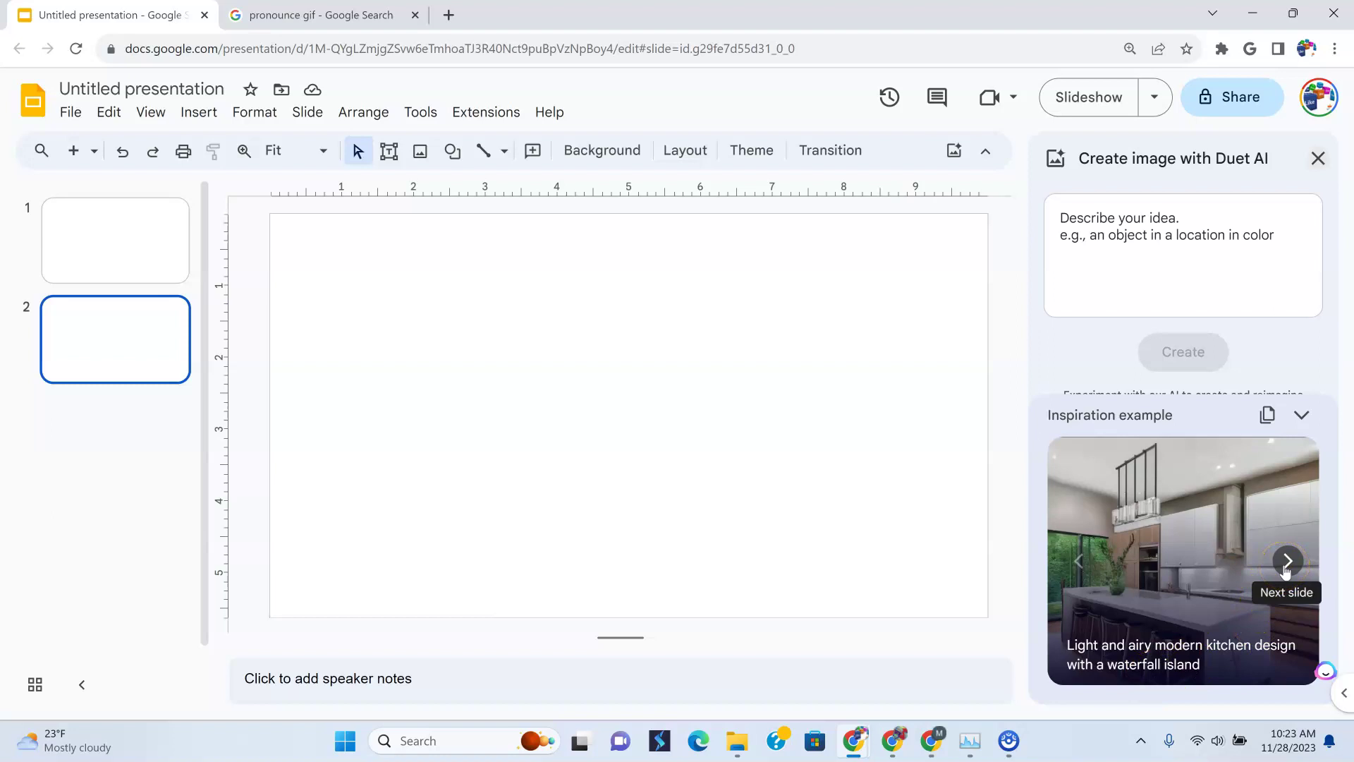
click(1286, 569)
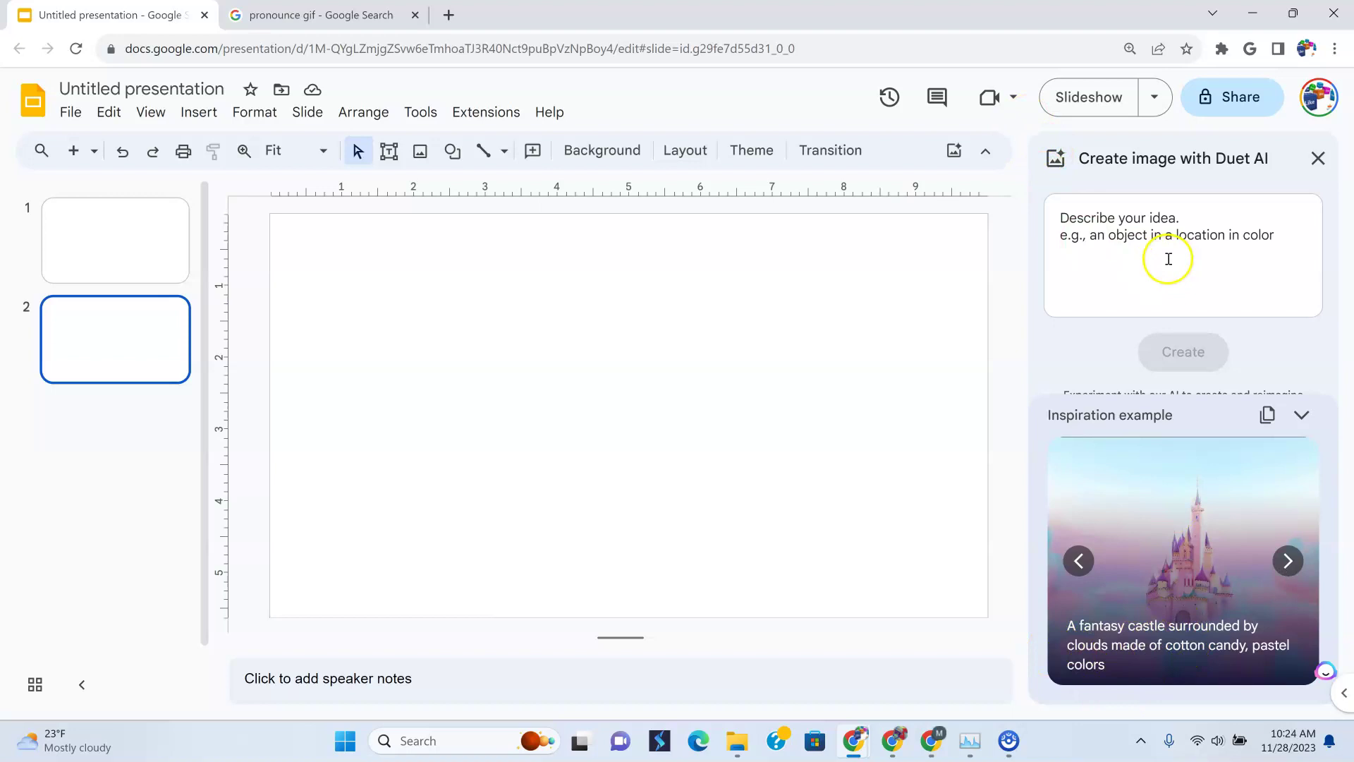
click(1111, 248)
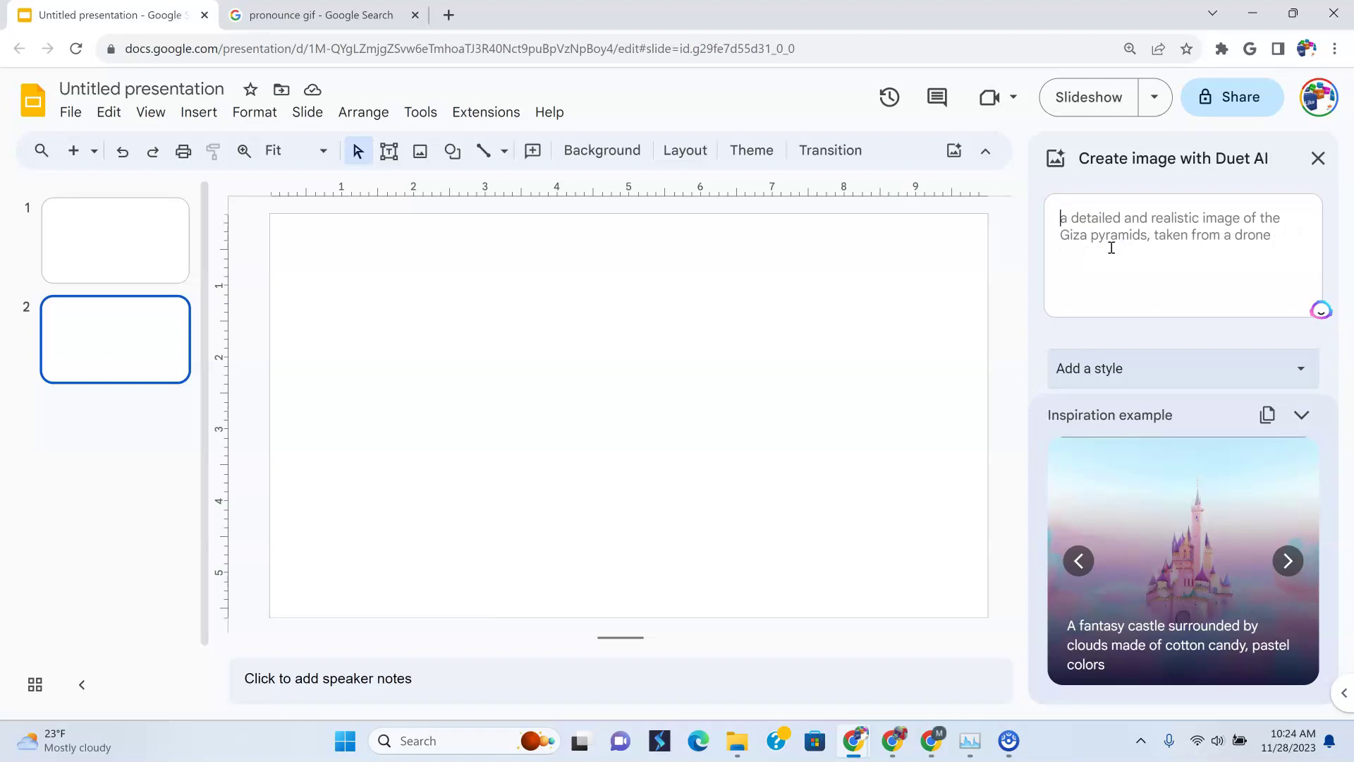
click(1115, 244)
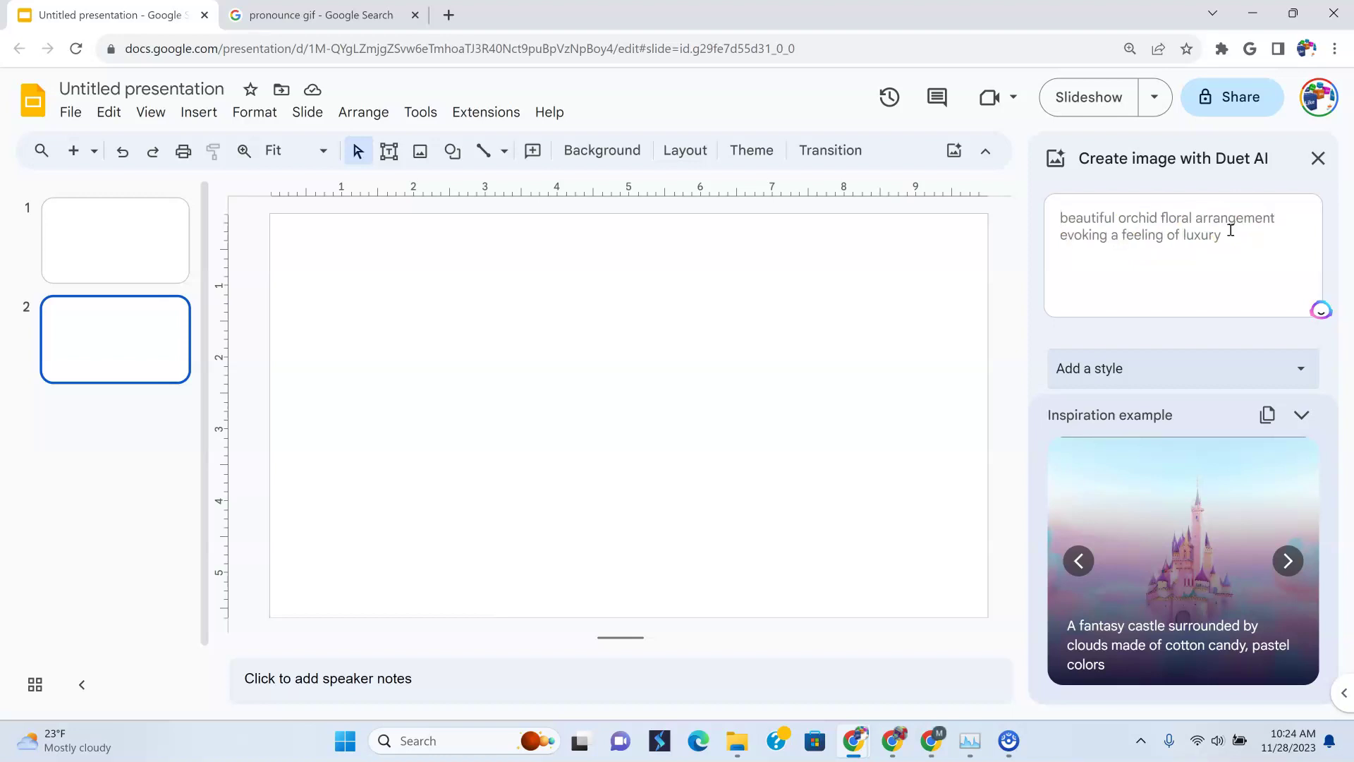
click(1109, 256)
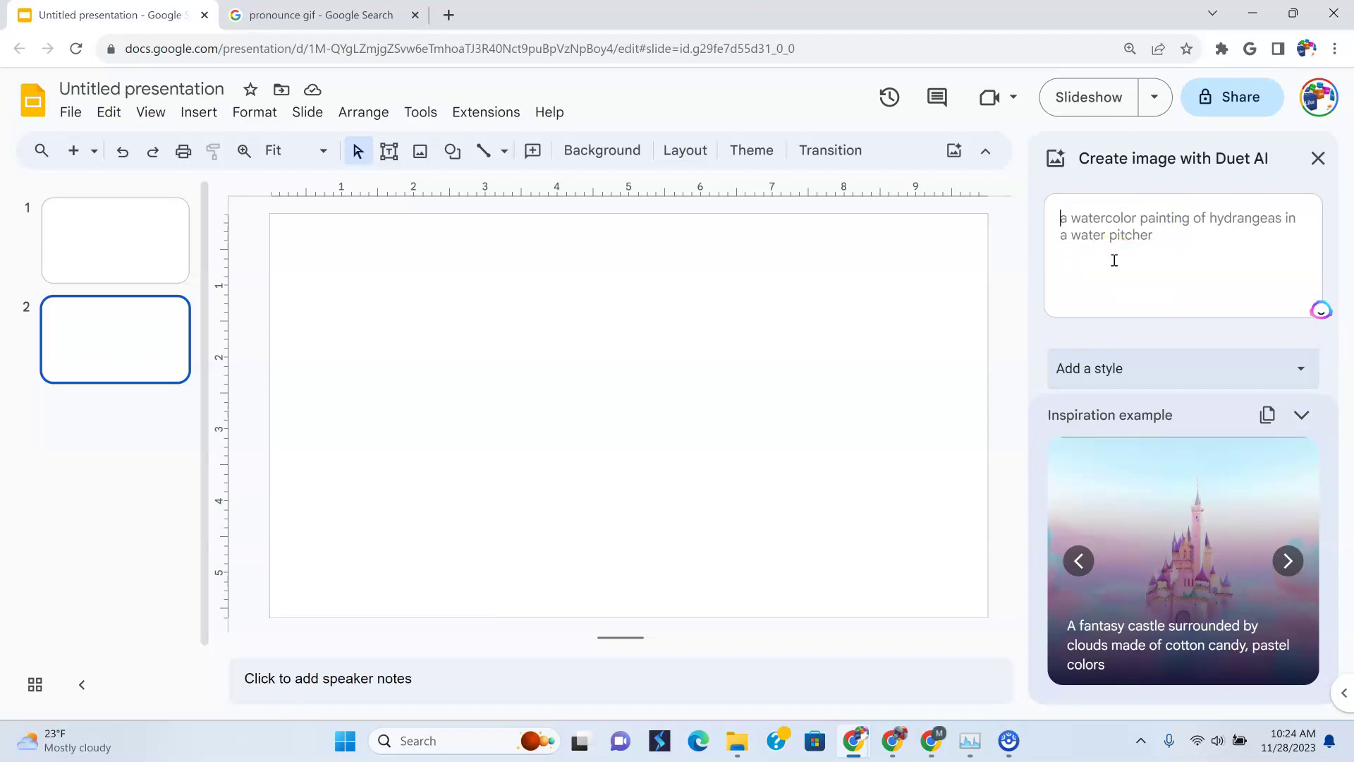
Advance past the window-light example to the Cosmic galaxy artwork example.
click(1205, 364)
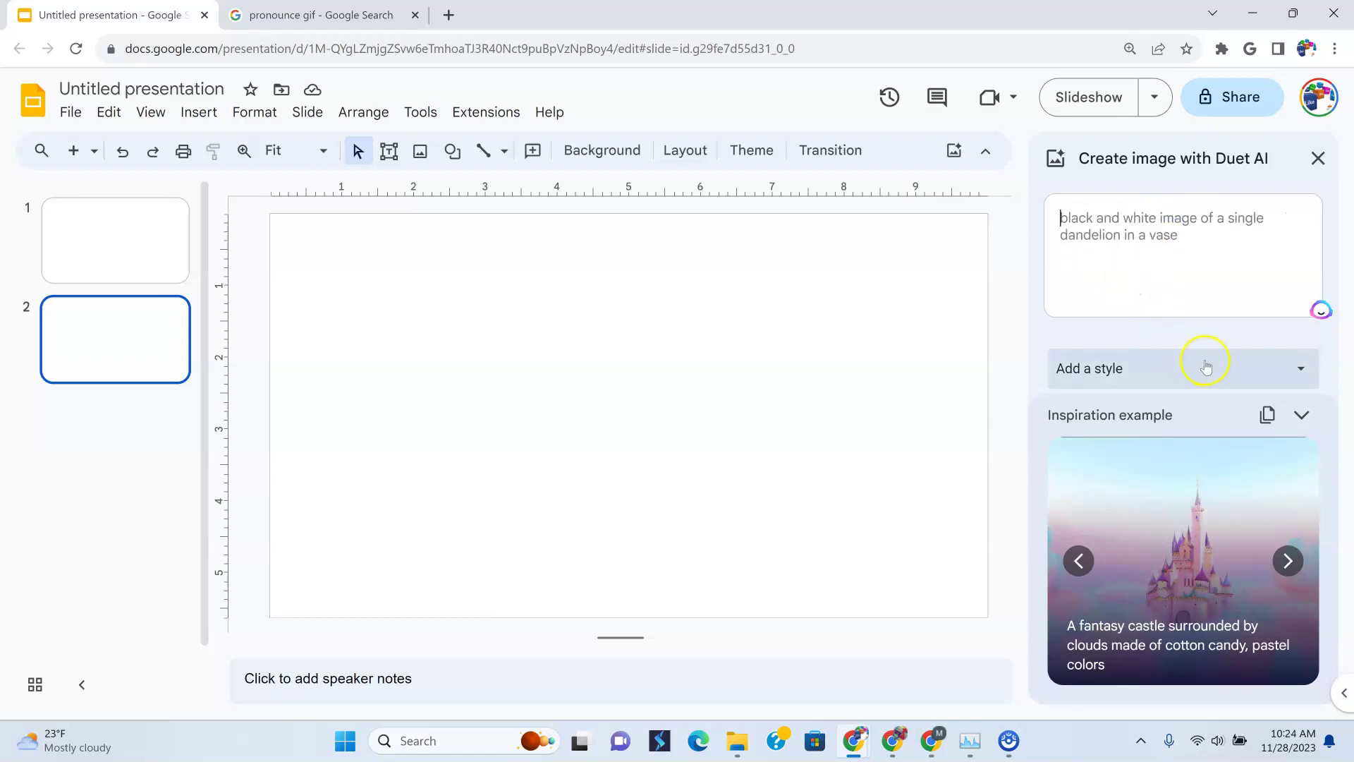
click(1287, 562)
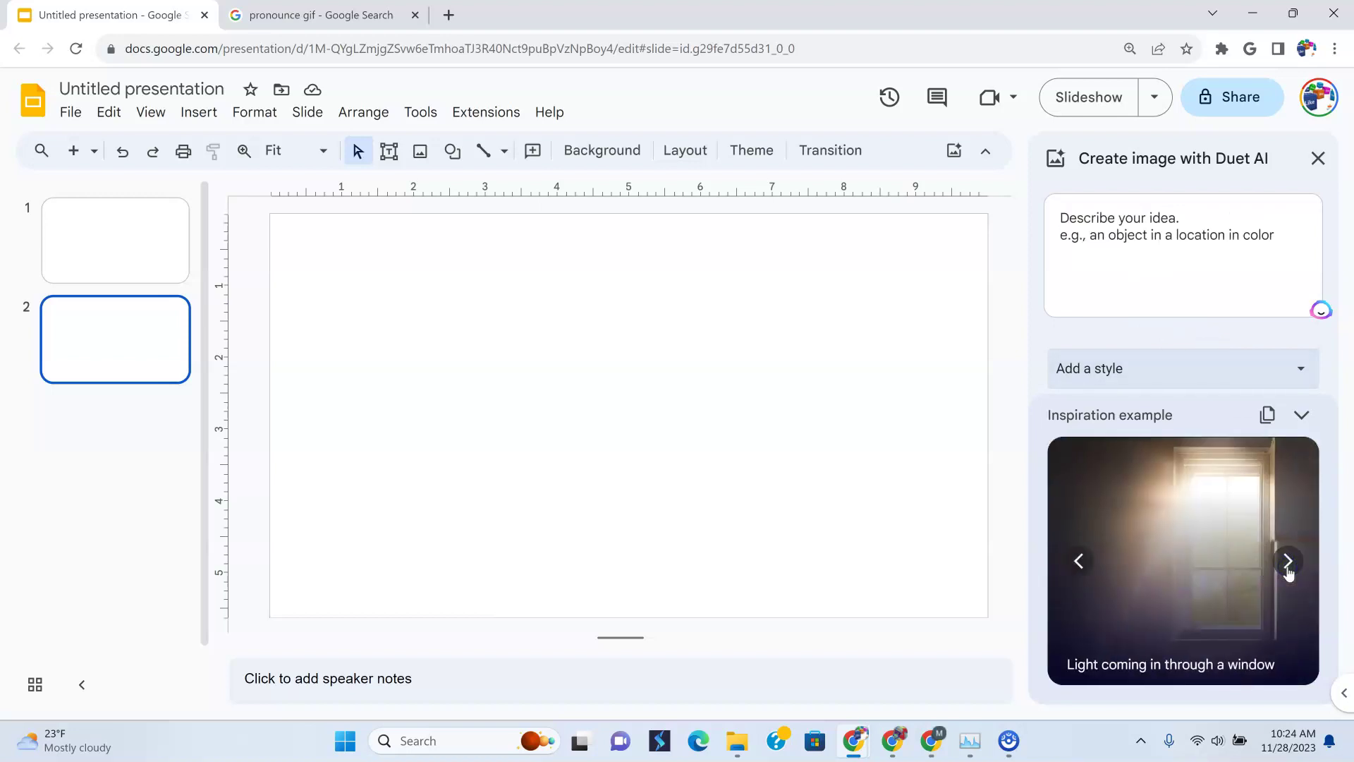
click(1288, 563)
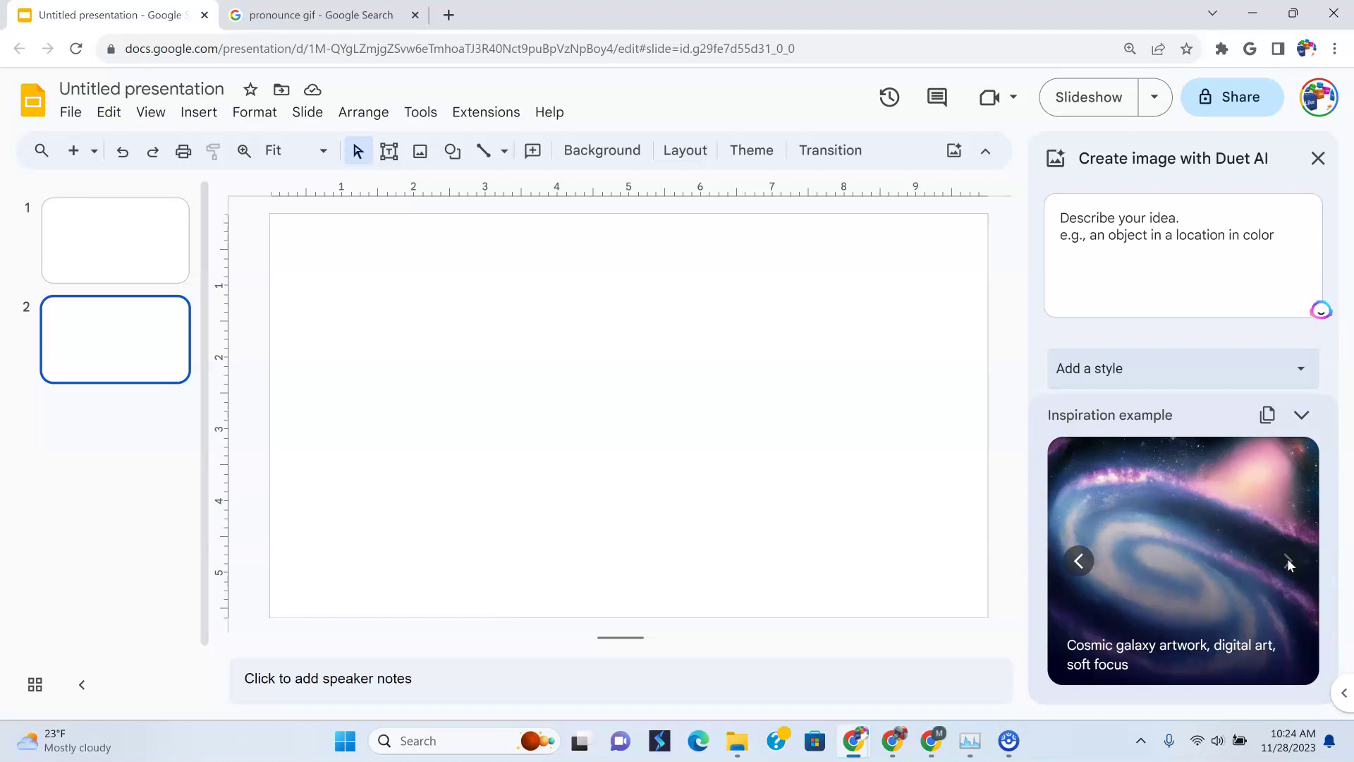
click(1137, 230)
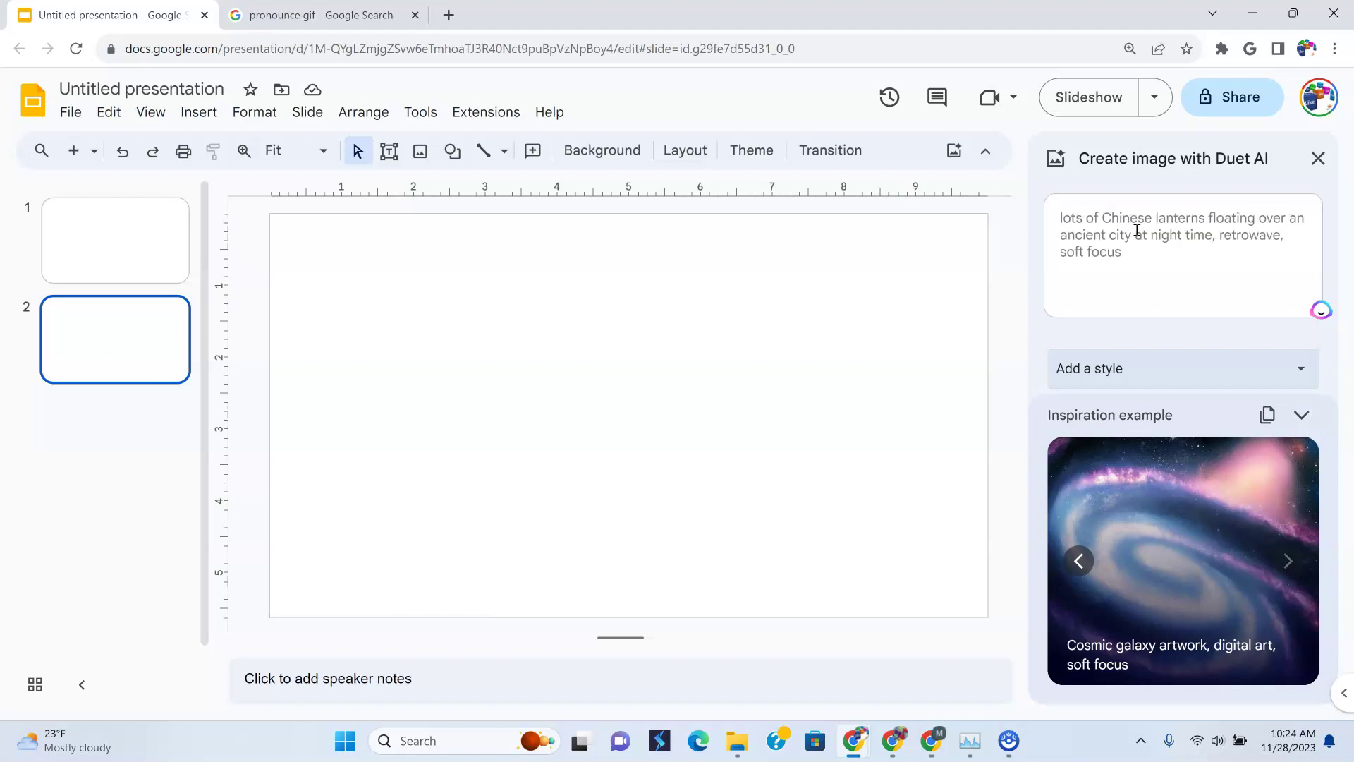
Enter the prompt 'two business professionals meeting over coffee', correcting the typos.
text(two bysi)
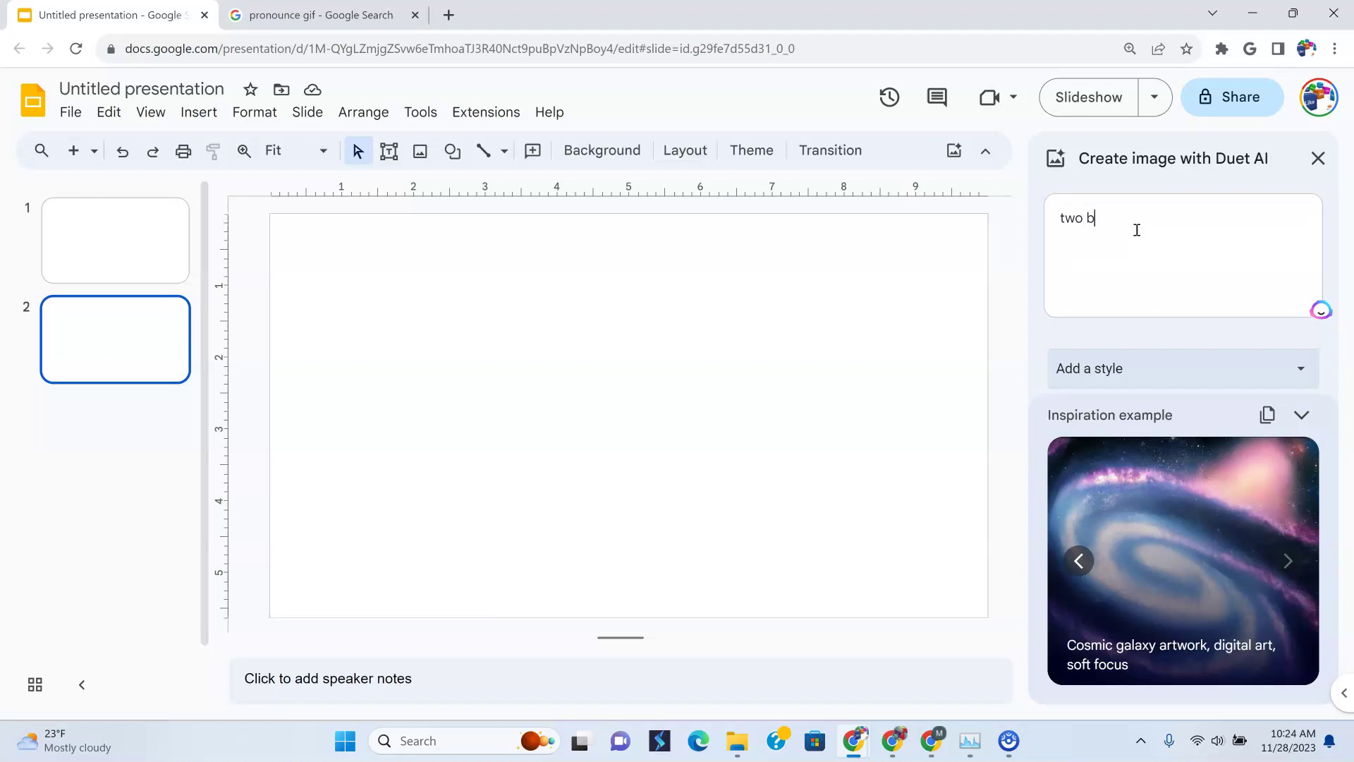
key(BackSpace)
key(BackSpace)
key(BackSpace)
click(1119, 235)
text(usiness p)
key(BackSpace)
text(professionals meetingover cof)
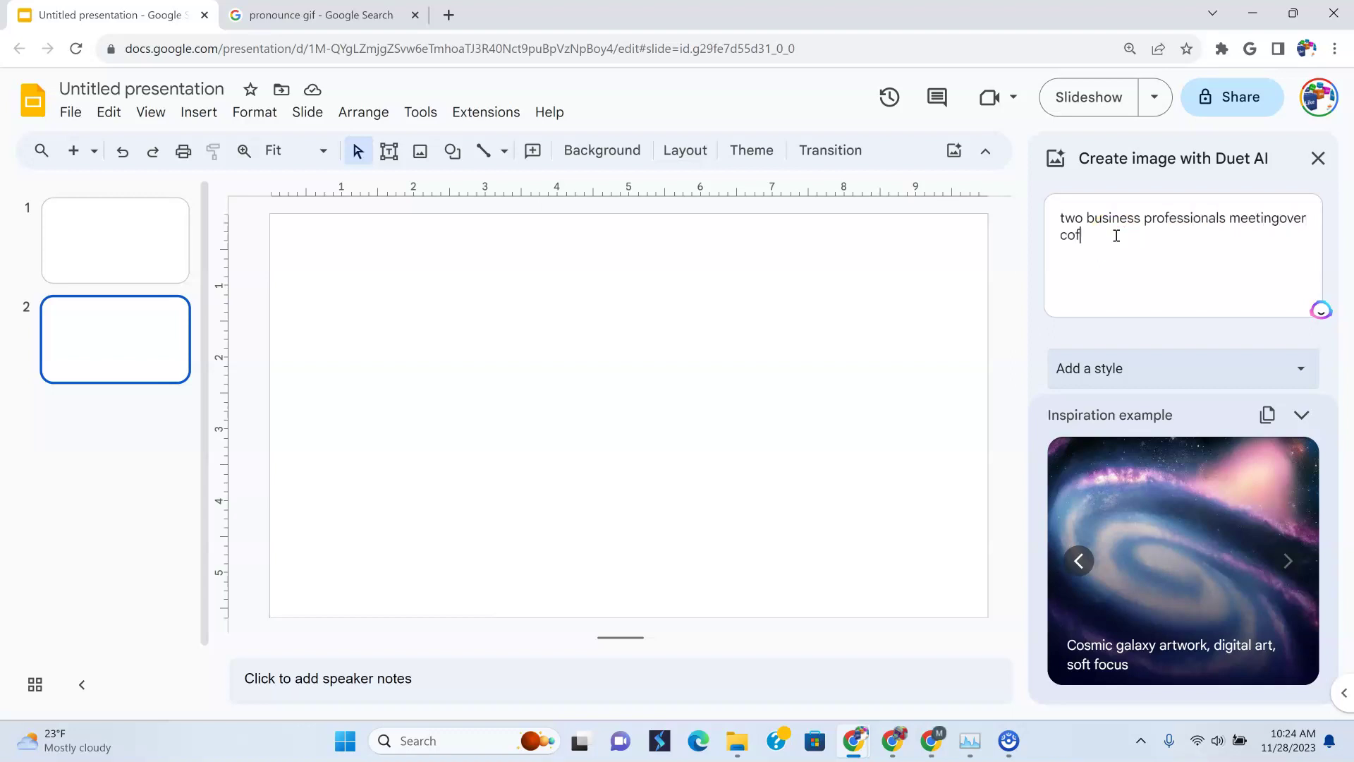
text(ee)
click(1084, 236)
text(fee)
click(1280, 217)
click(1203, 267)
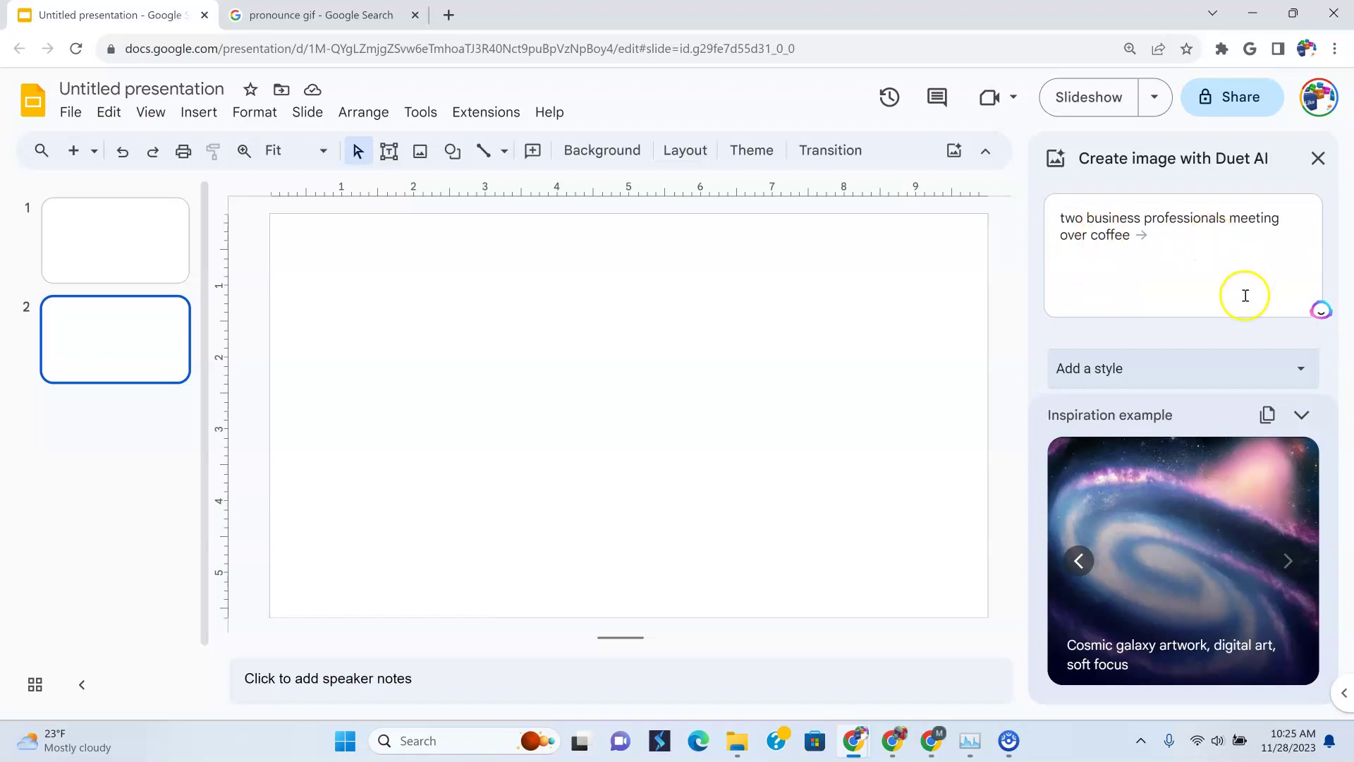
Collapse the inspiration gallery below the prompt box.
click(1301, 422)
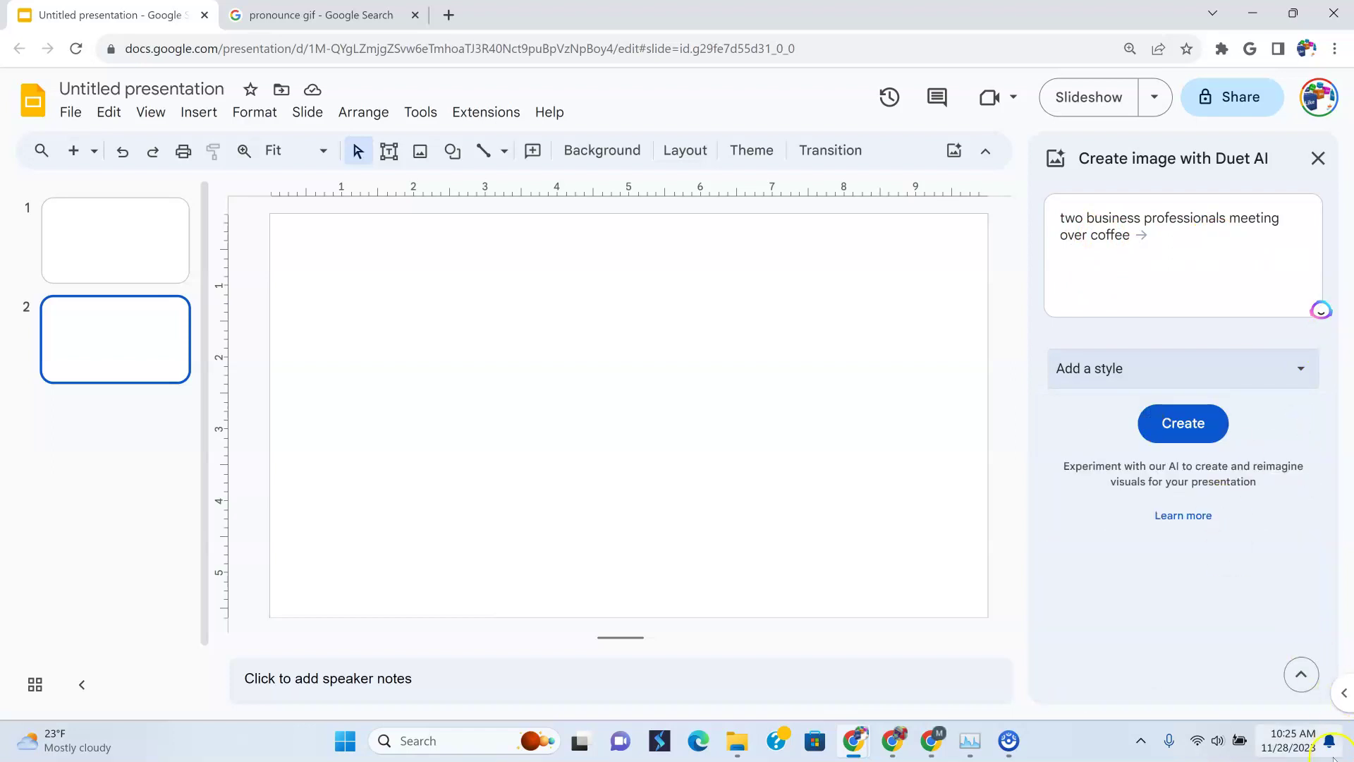
click(1301, 674)
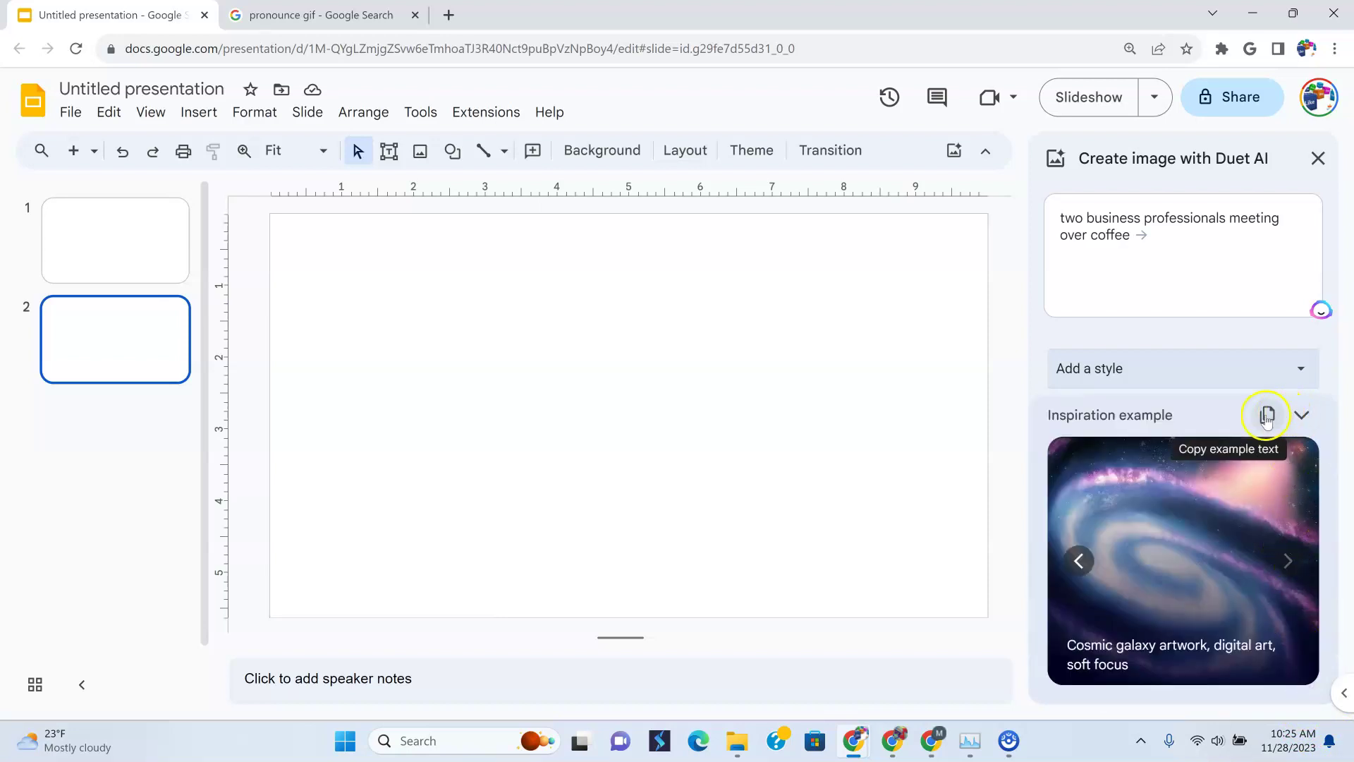
click(1301, 415)
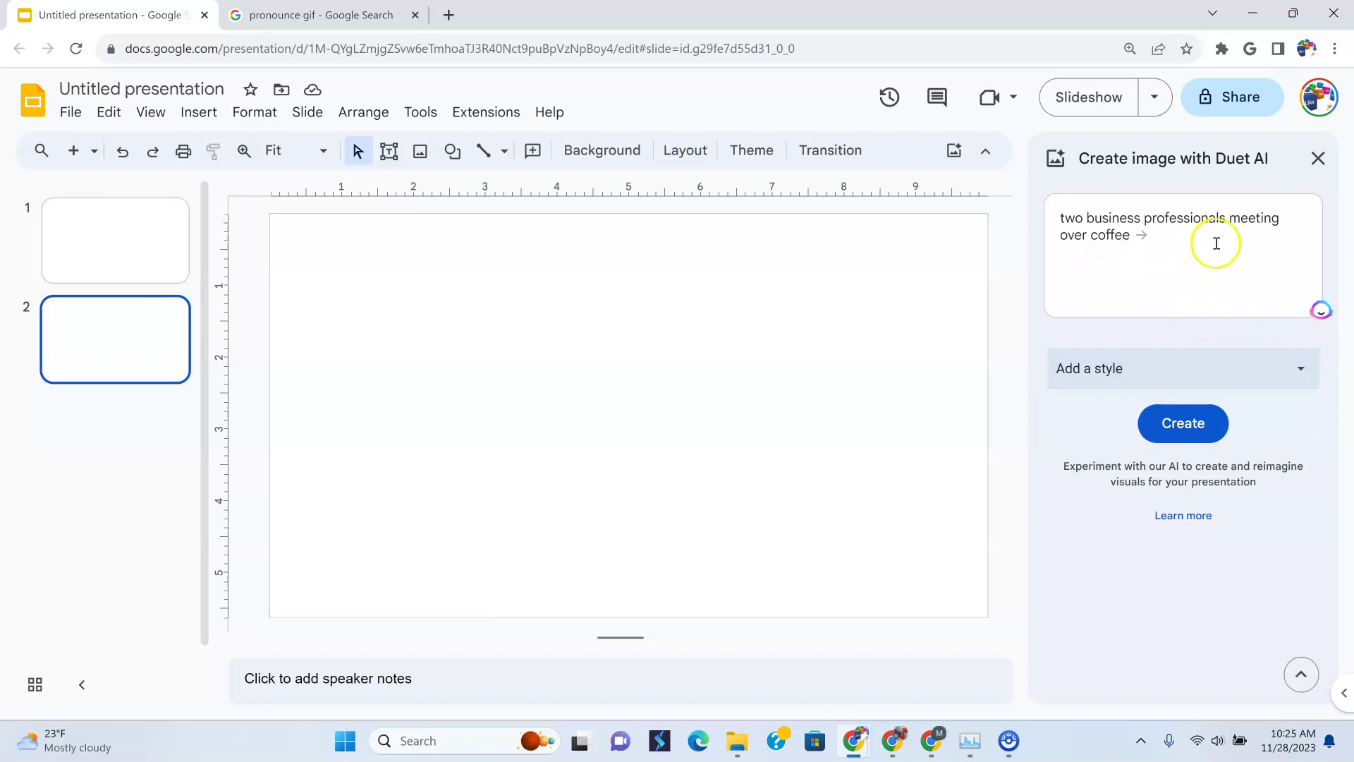
Try creating an image from the coffee-meeting prompt, which Duet AI declines.
click(1182, 427)
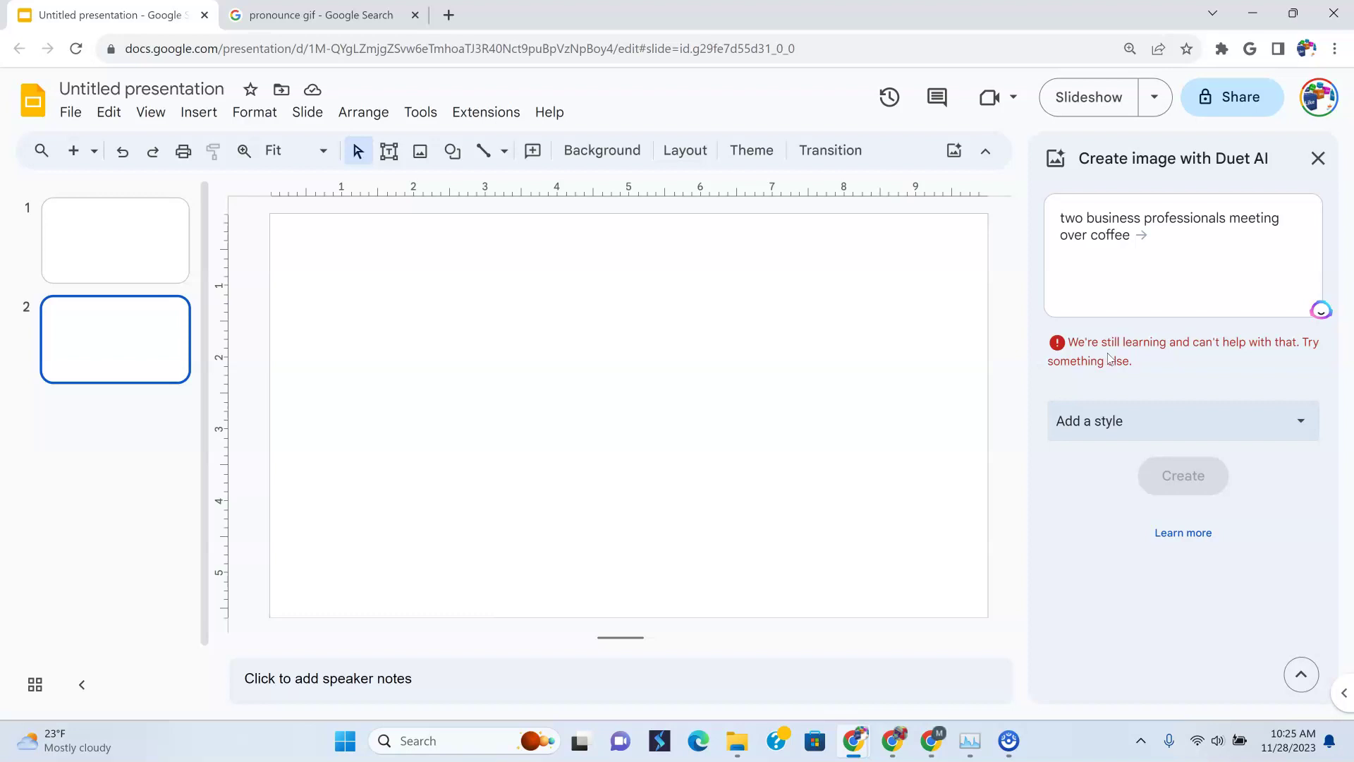
click(1146, 278)
Replace the old prompt with 'cars flying in a futuristic abstract scene'.
click(1065, 219)
drag(1065, 219, 1164, 245)
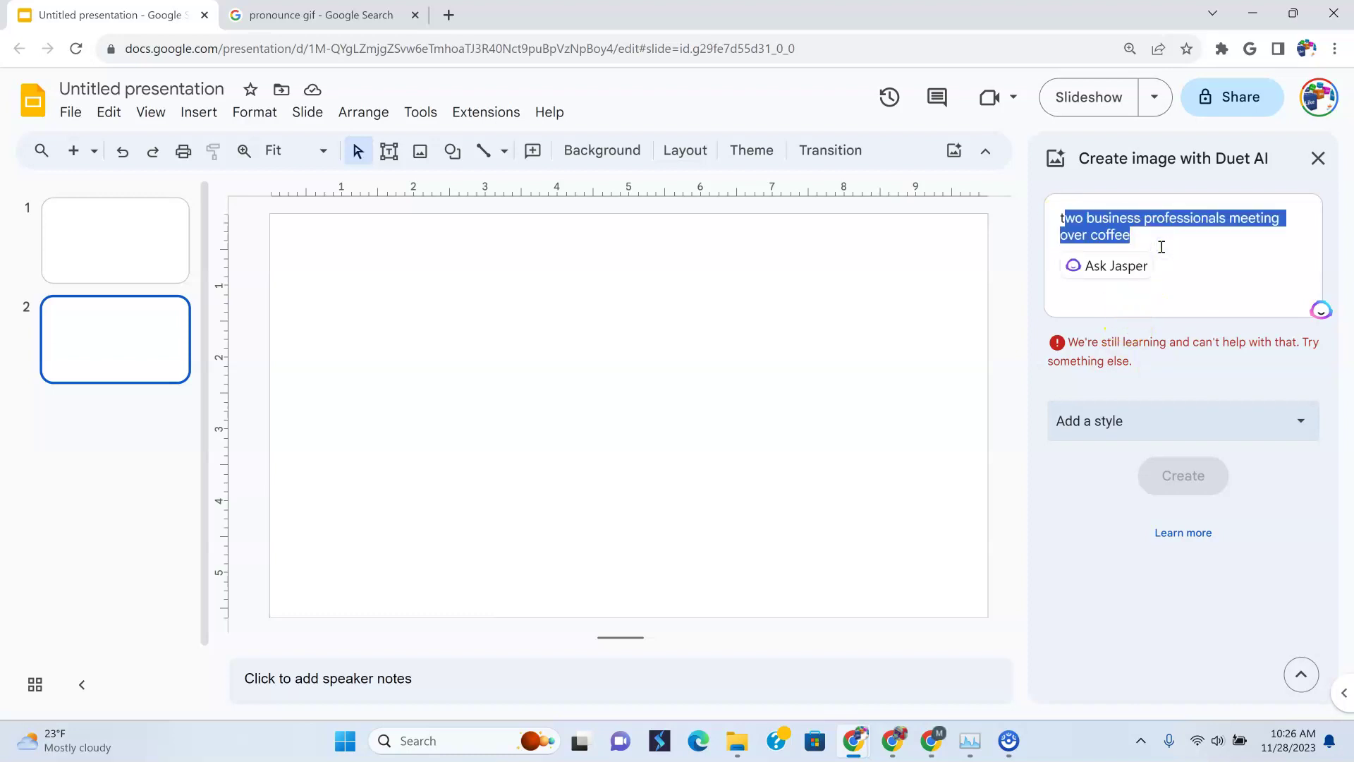
key(BackSpace)
key(BackSpace)
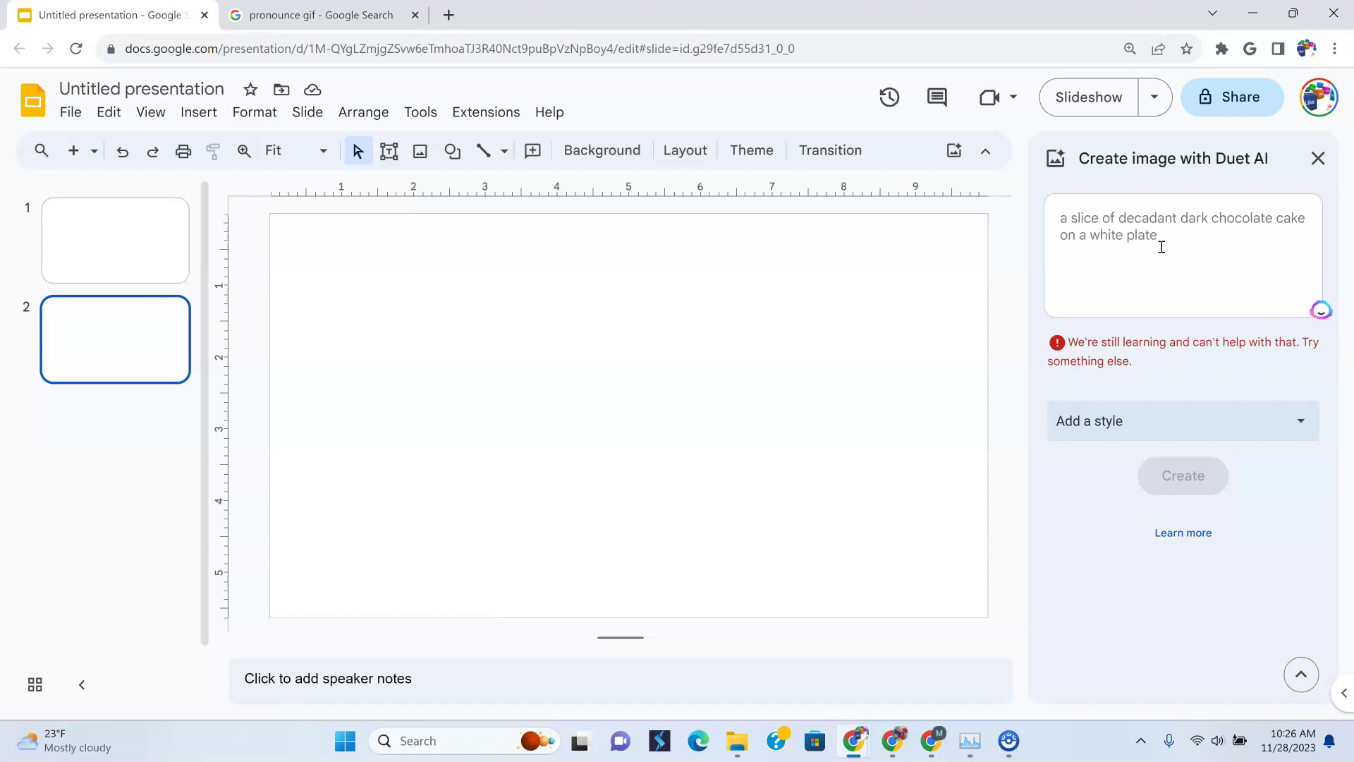
text(cars flying in a fu)
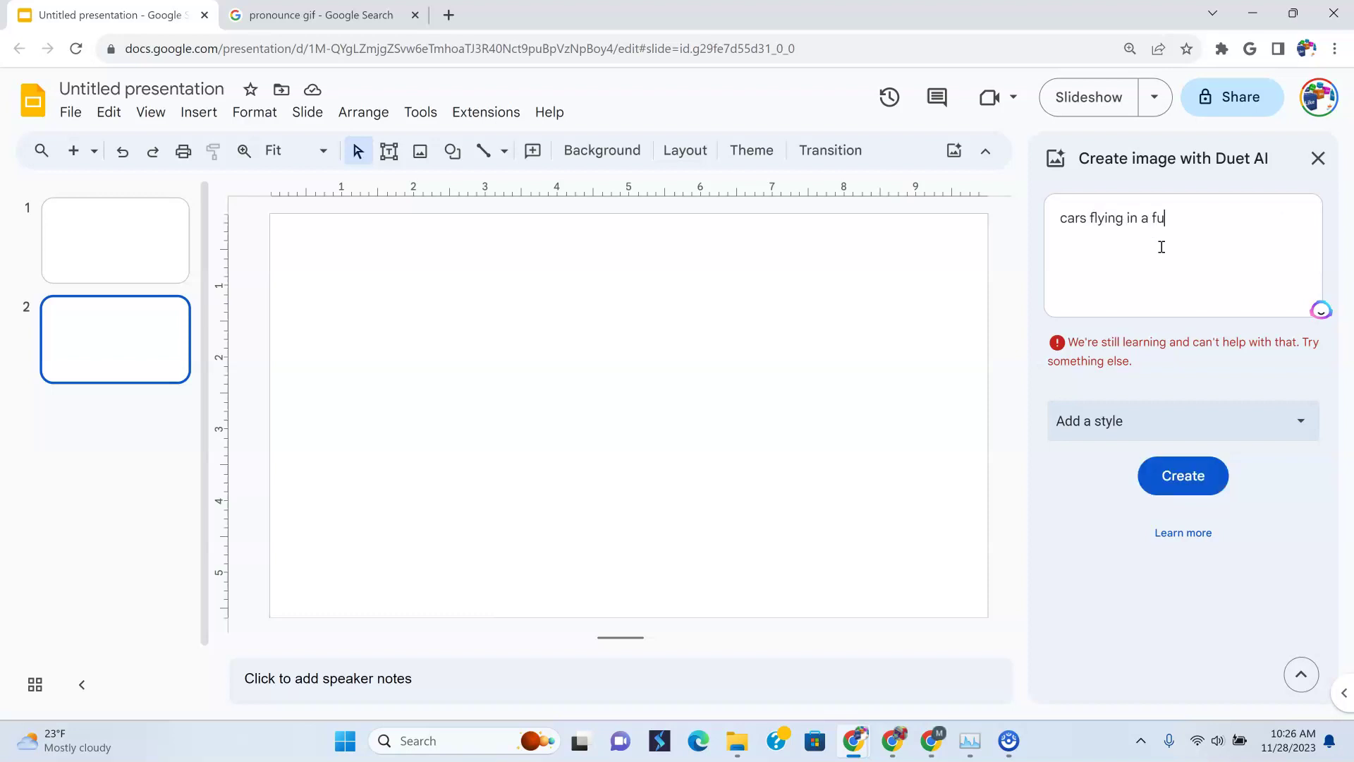
click(1165, 245)
Correct 'futuristc' to 'futuristic', finish the prompt with 'scene', and generate images.
right_click(1168, 240)
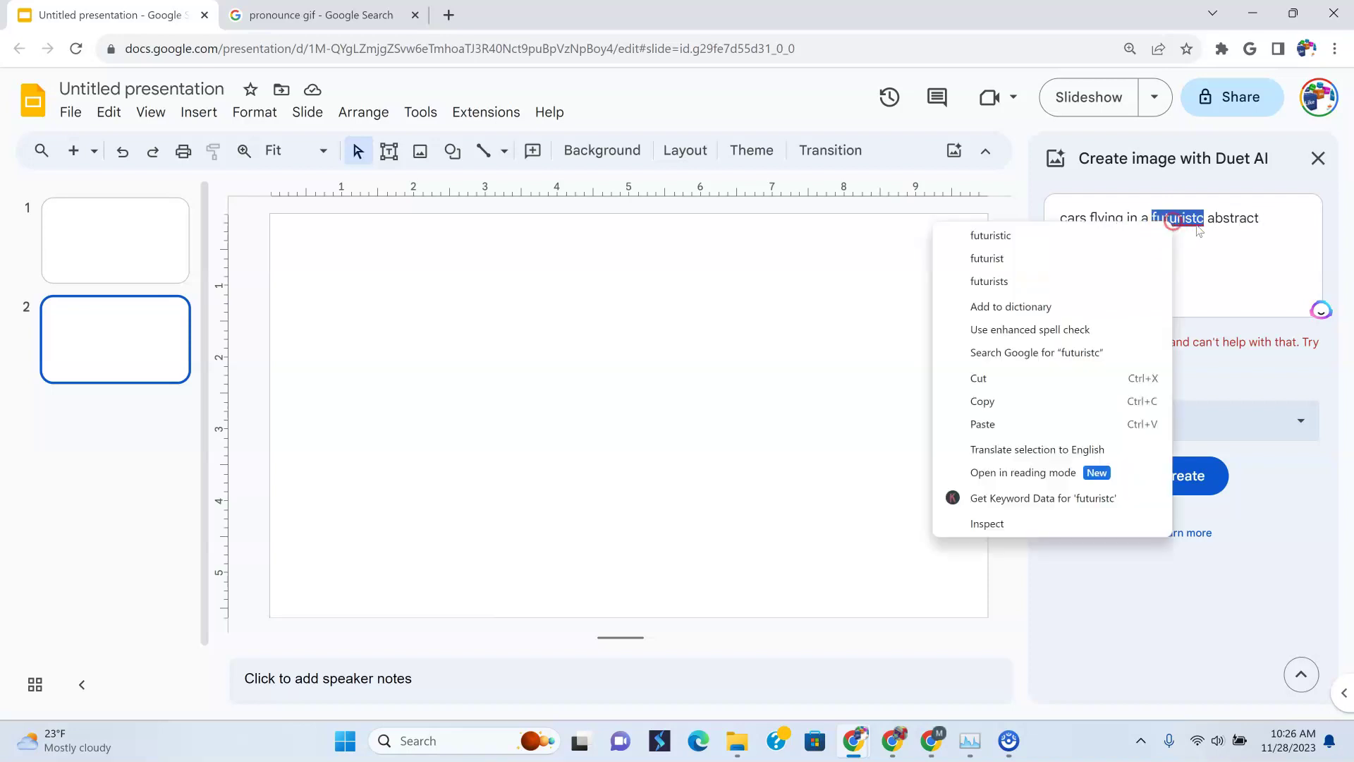
click(1037, 235)
click(1274, 223)
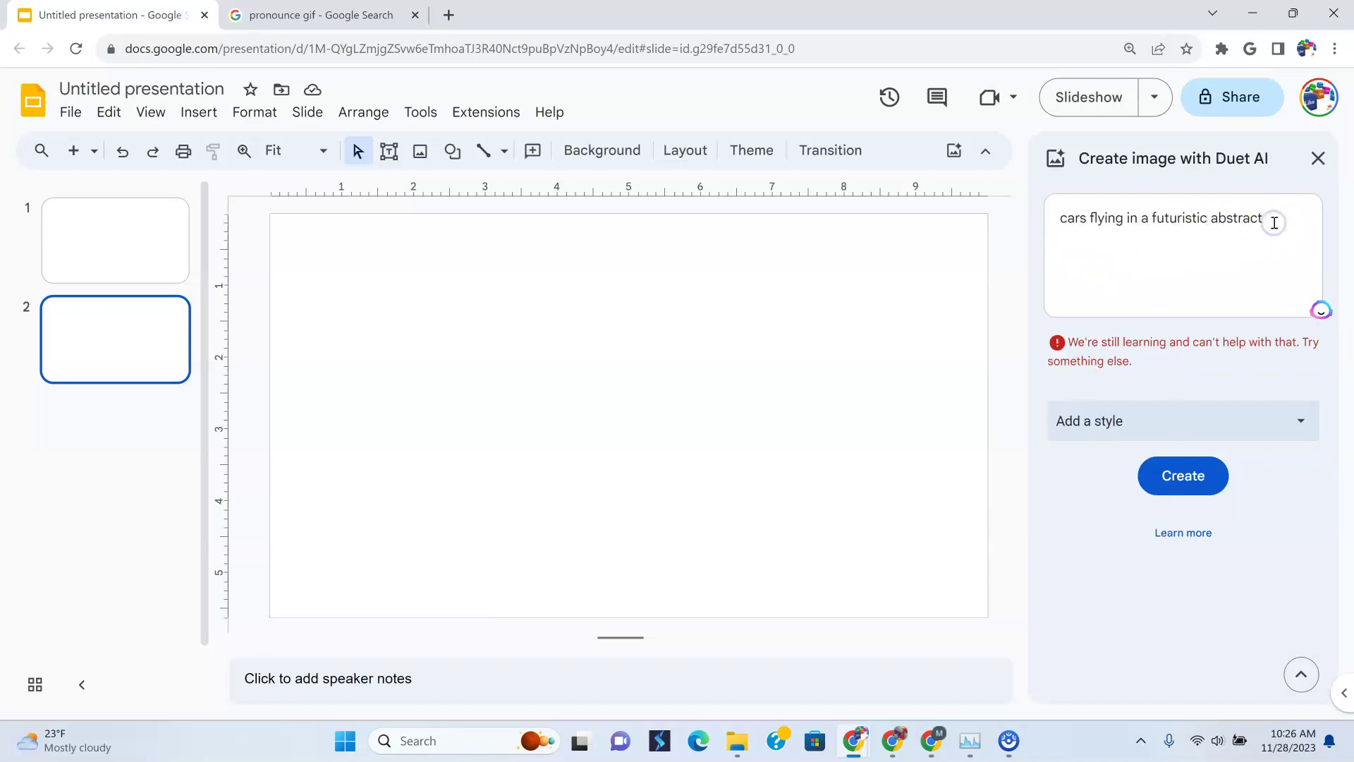
text(scene)
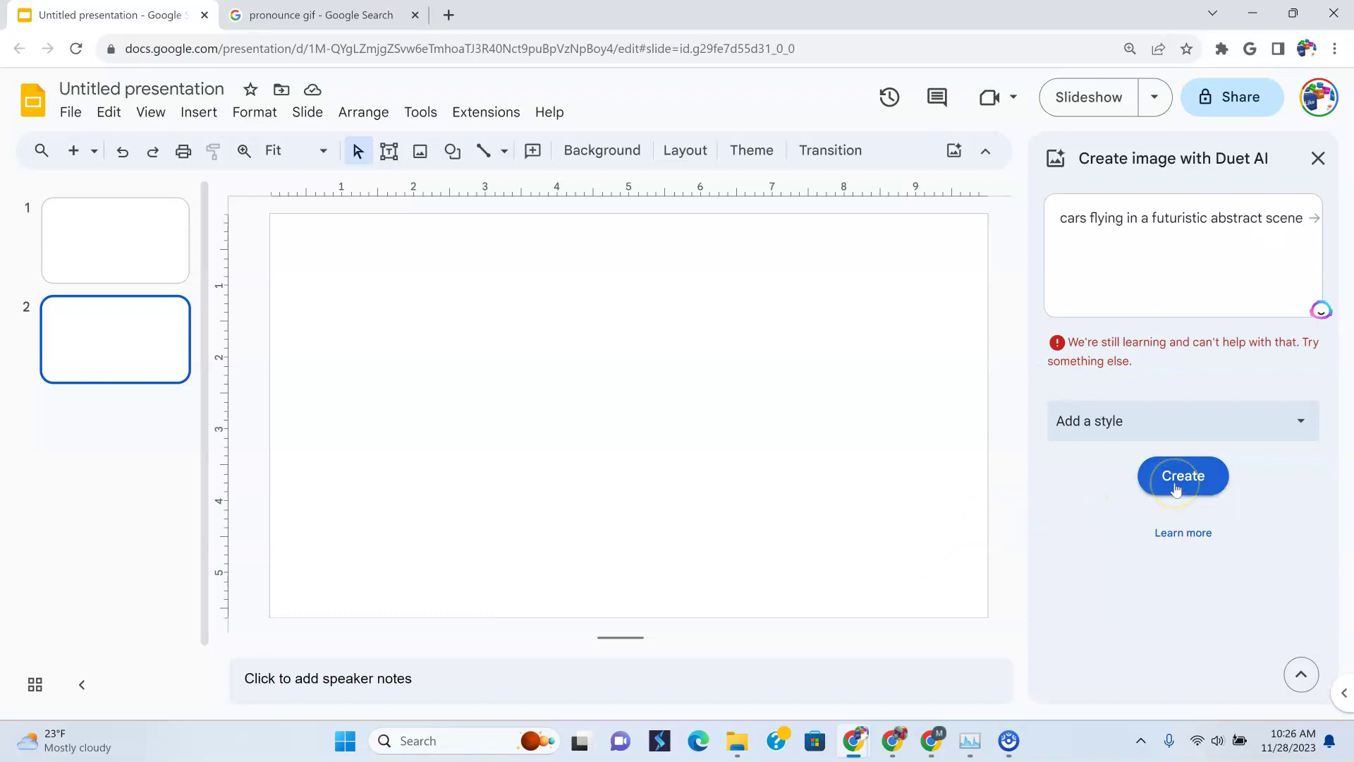
drag(1060, 218, 1323, 224)
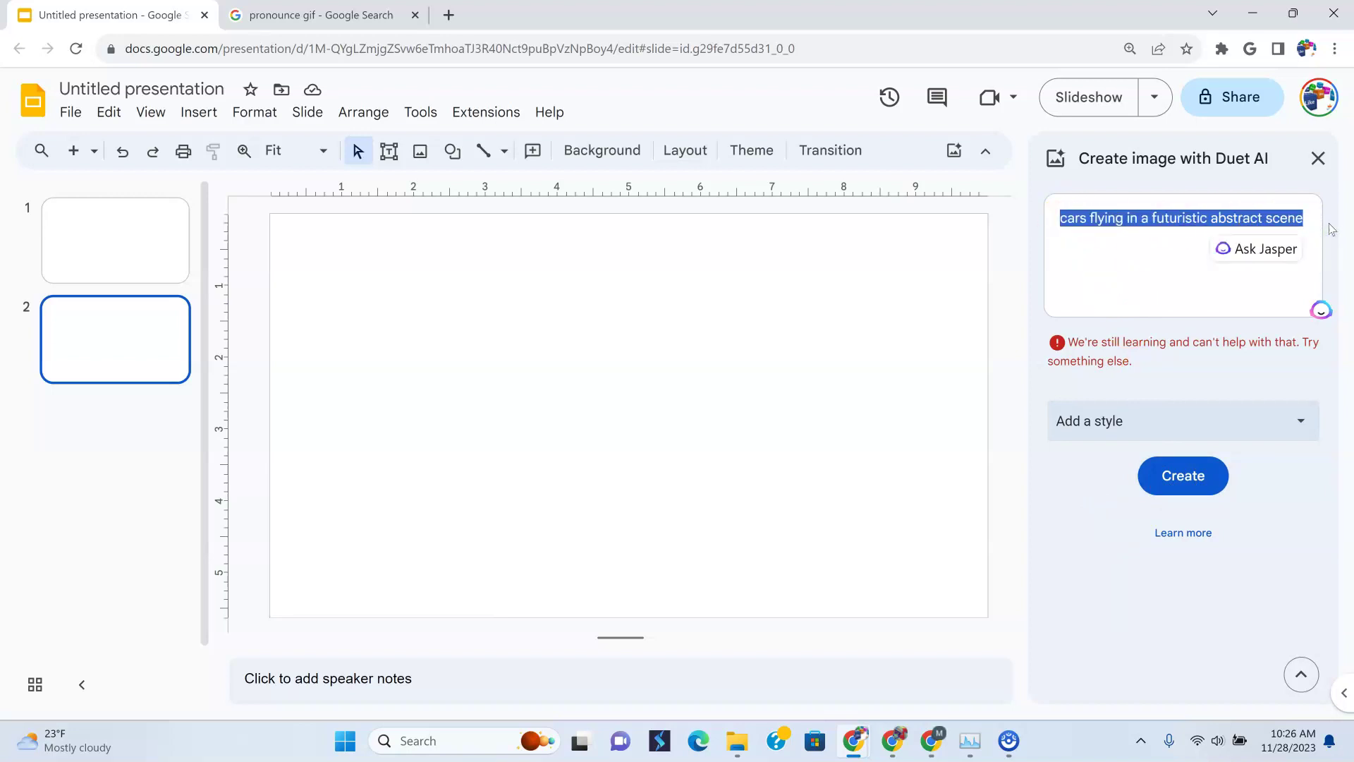
click(1185, 475)
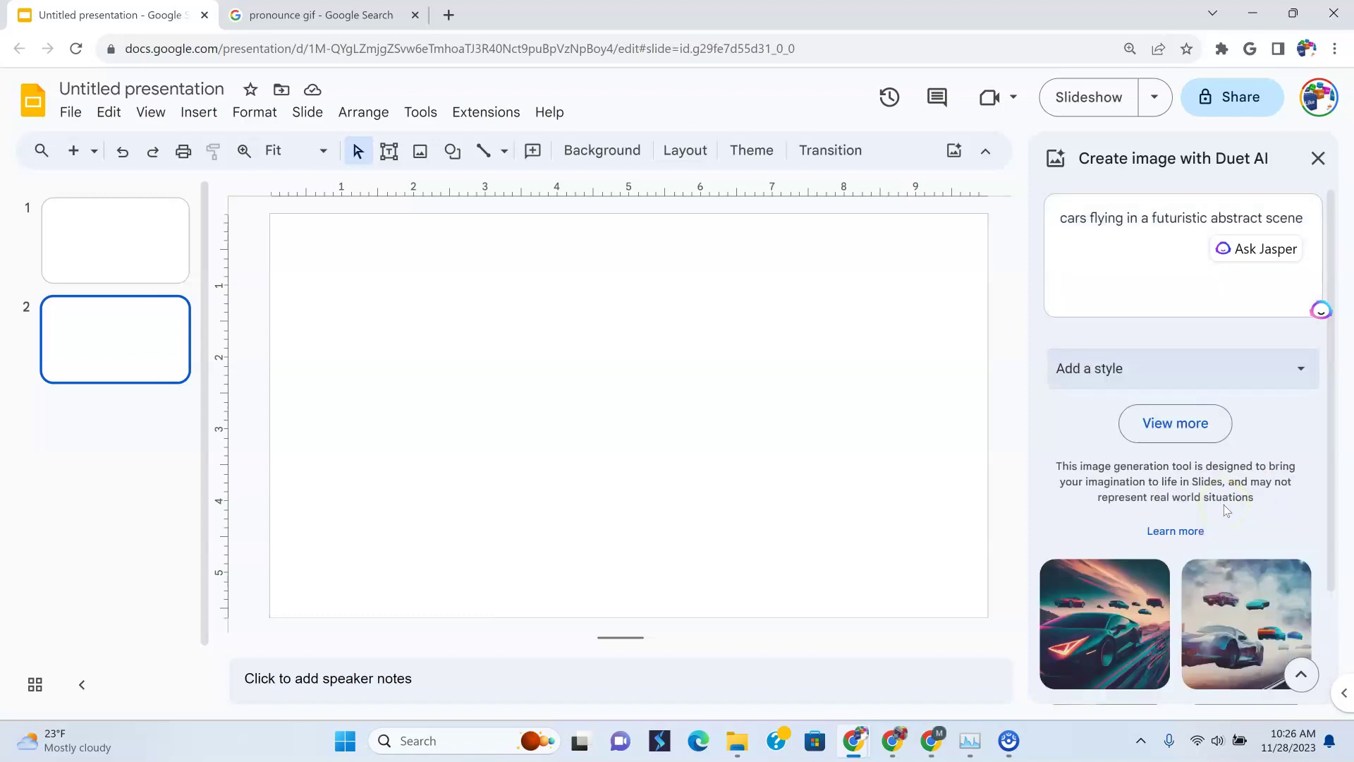
Insert the first two flying-car images, including the misty one, and shrink both.
scroll(1227, 509, down, 2)
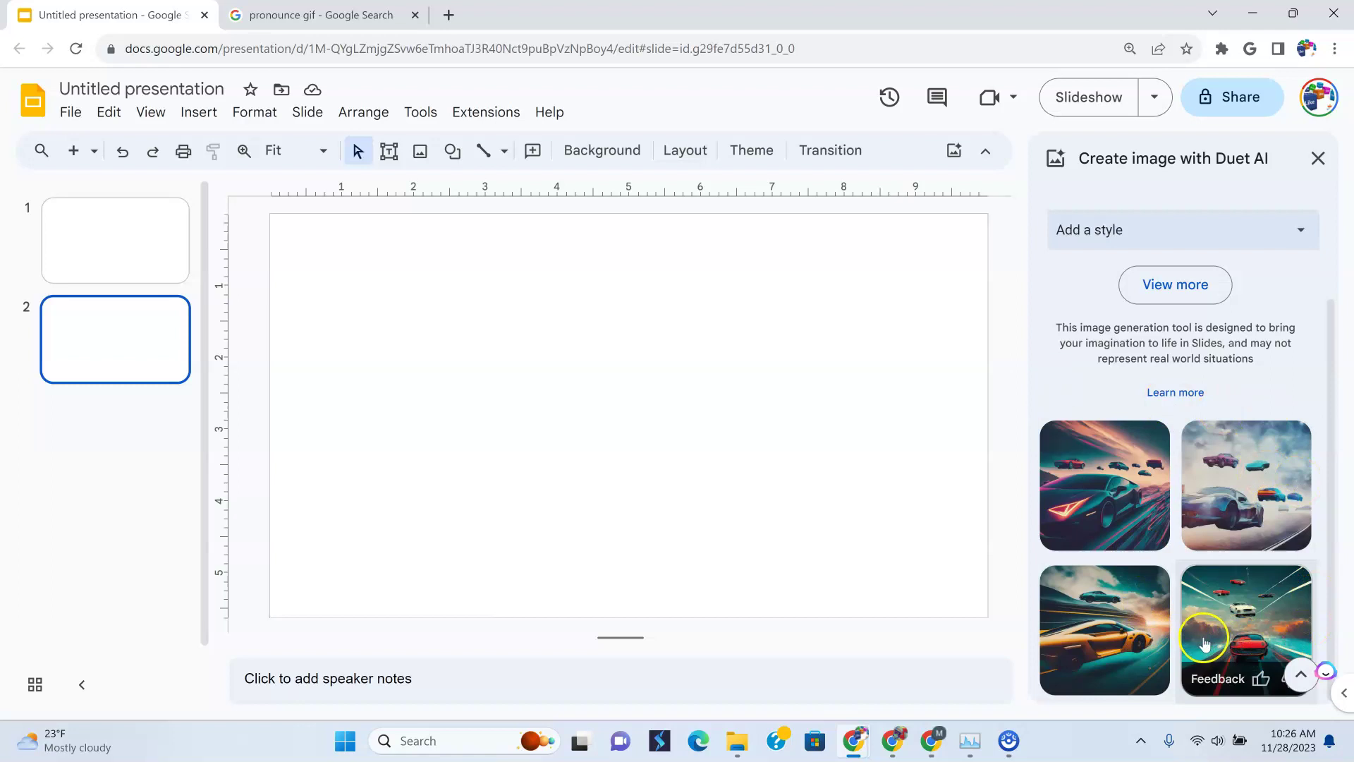
click(1104, 482)
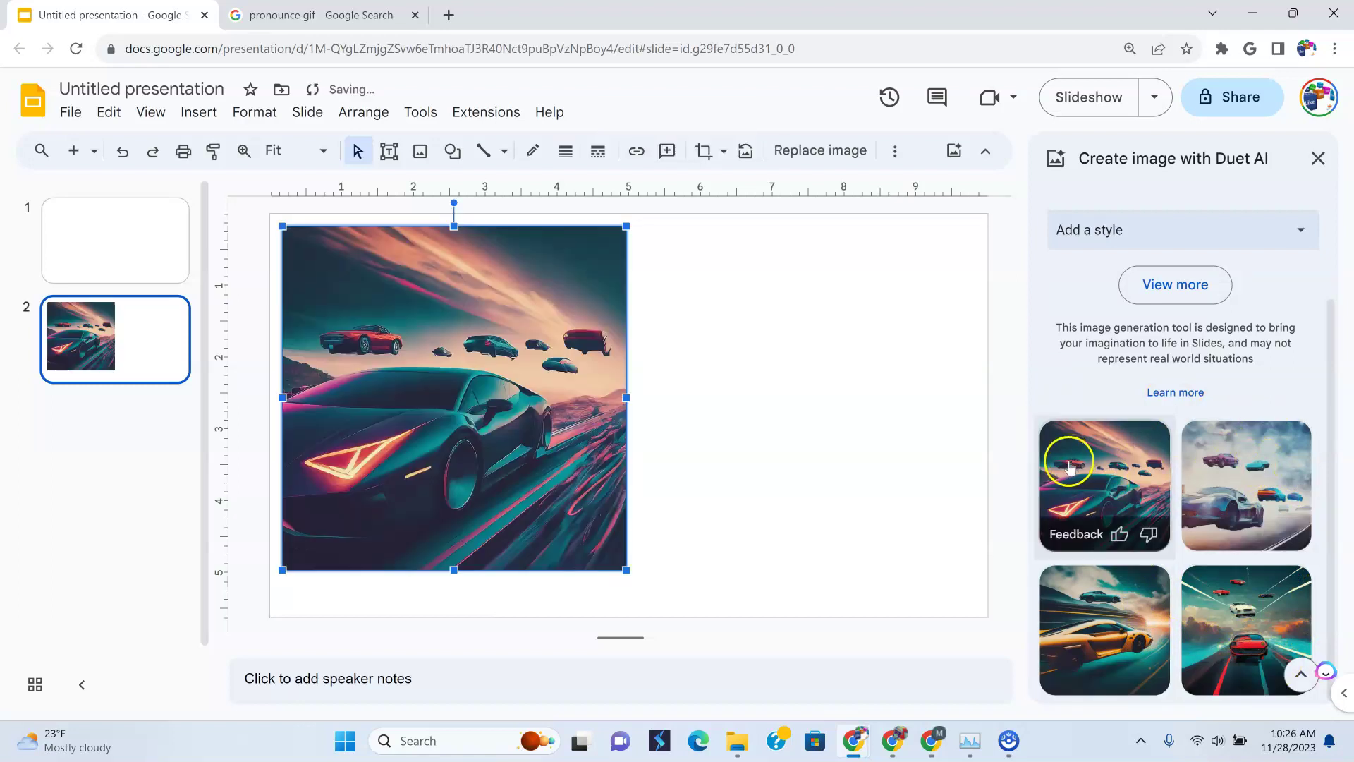
click(1250, 479)
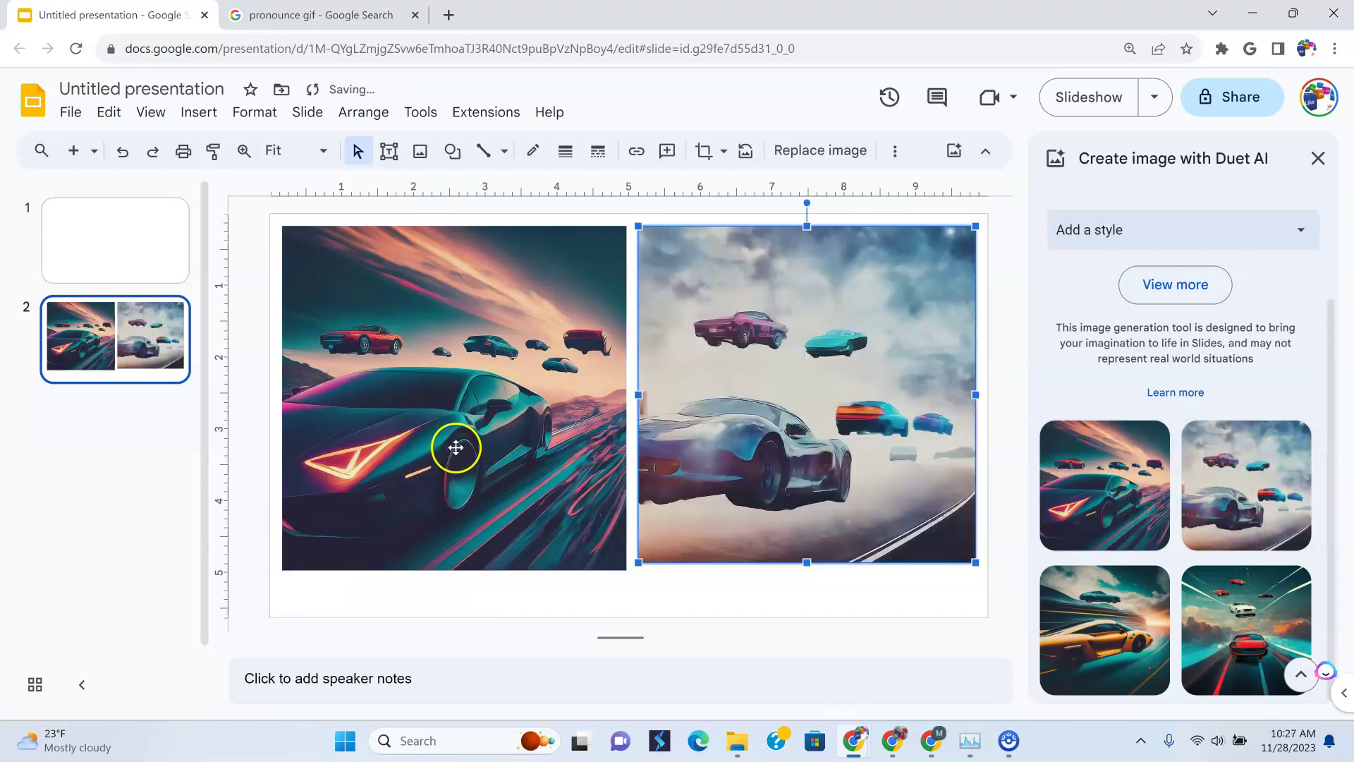
click(611, 552)
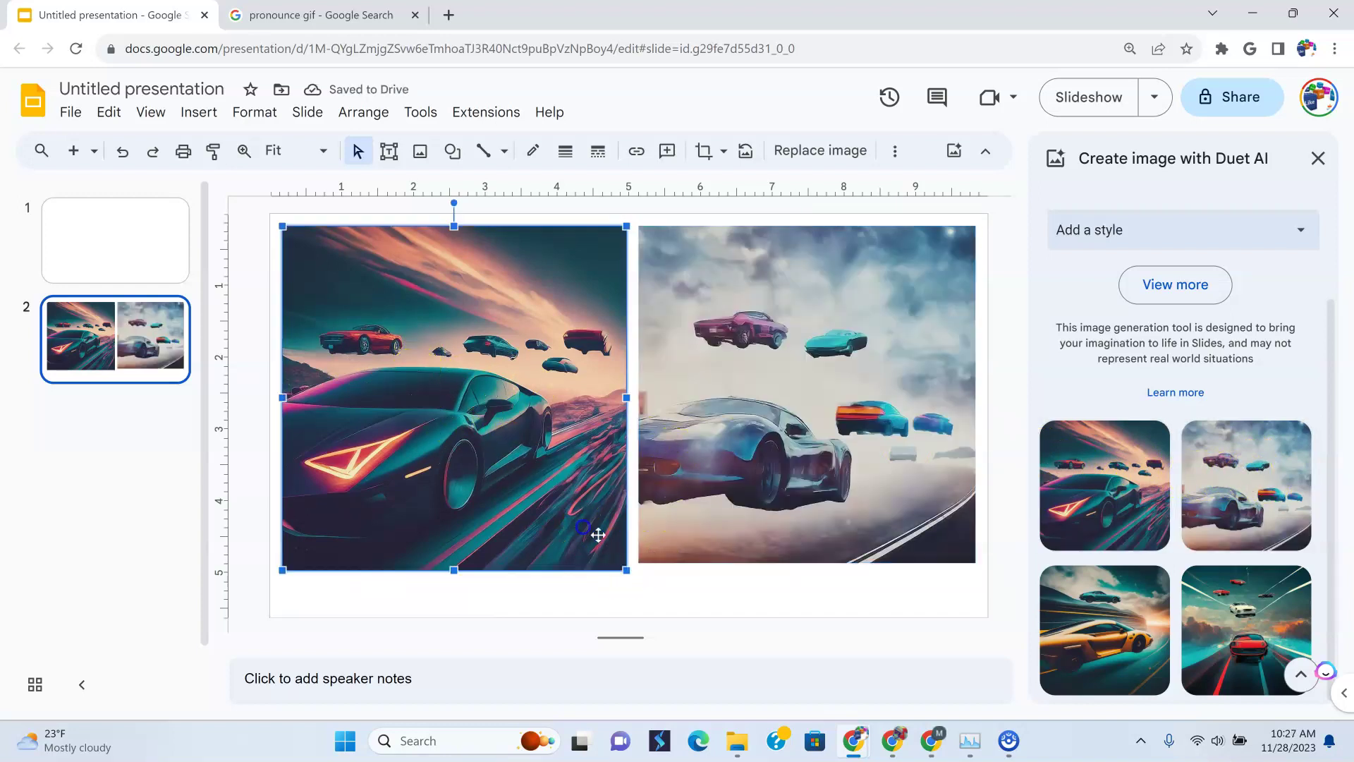
drag(625, 570, 478, 422)
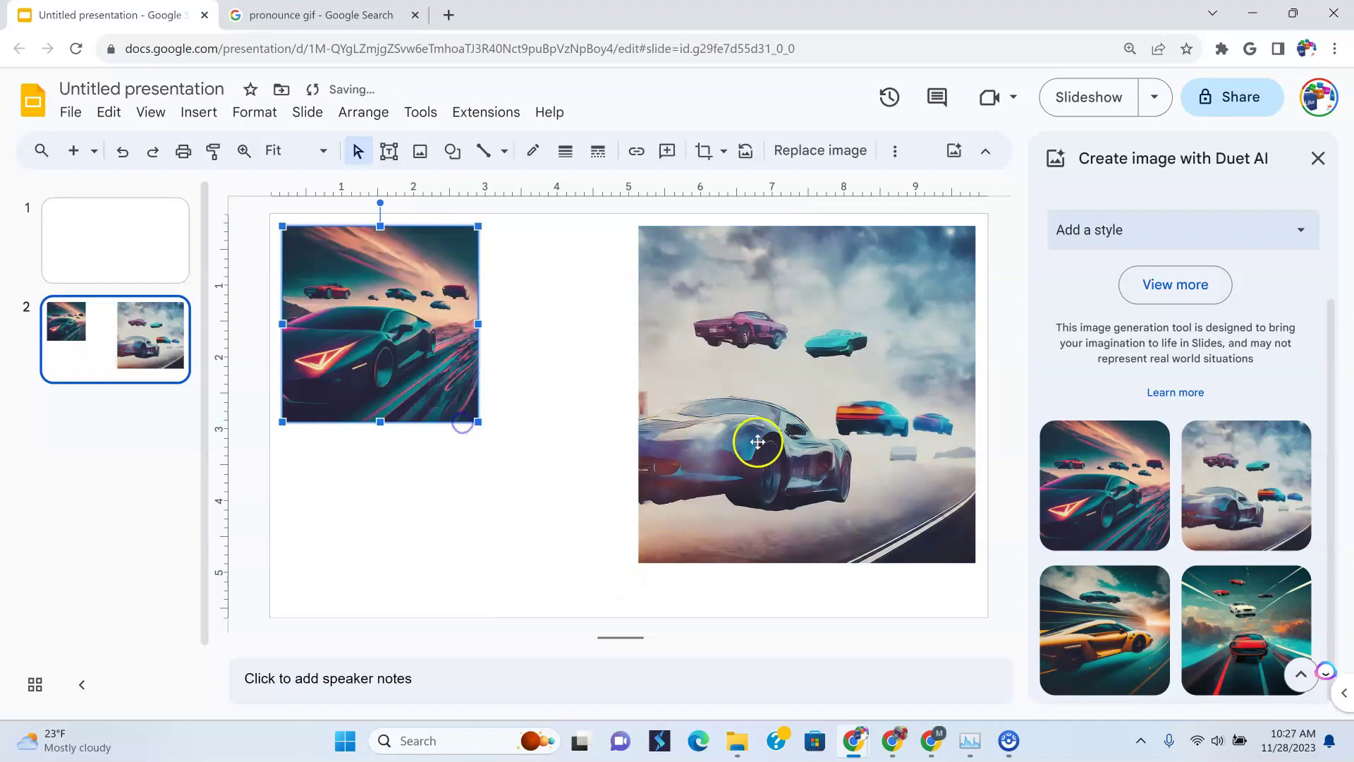
click(756, 445)
drag(978, 567, 733, 448)
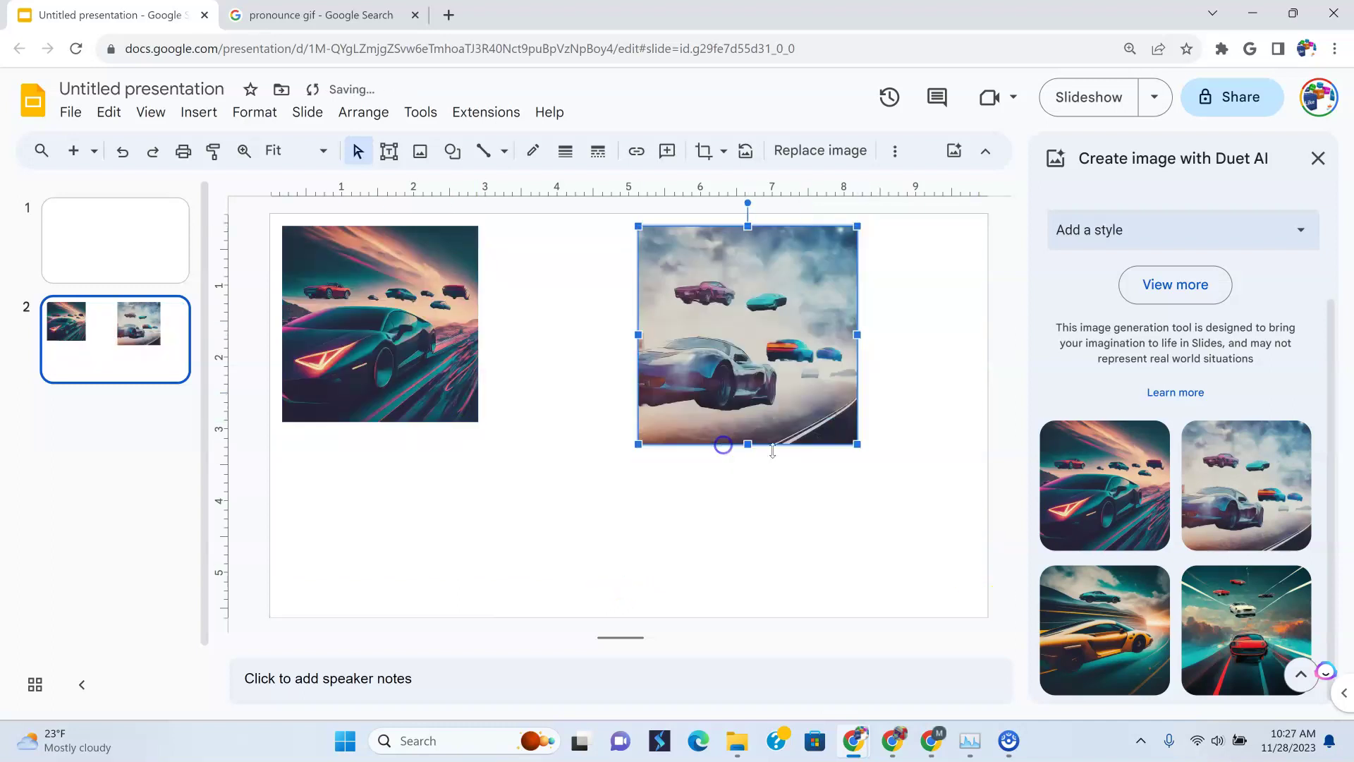
Add the orange sports car and neon-highway images, reposition the misty one, request more.
click(1104, 638)
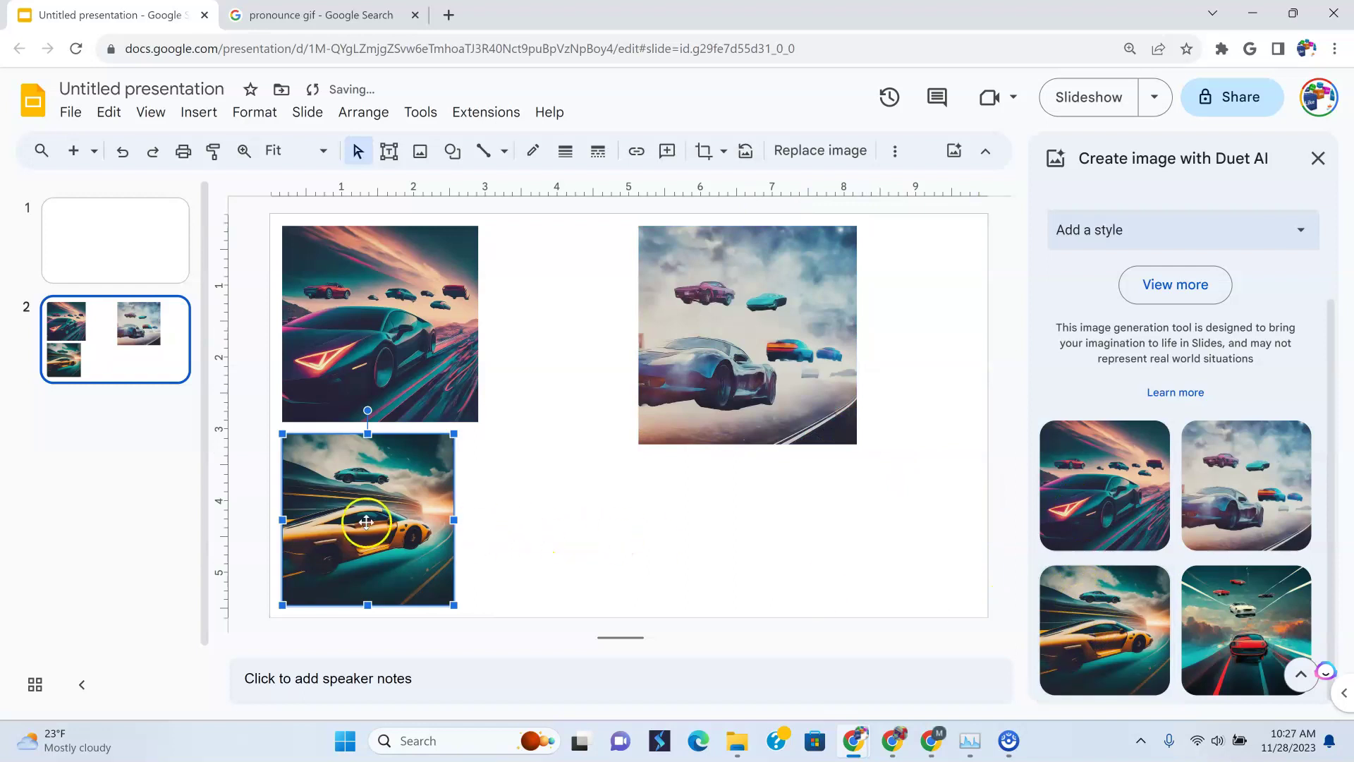
click(1240, 625)
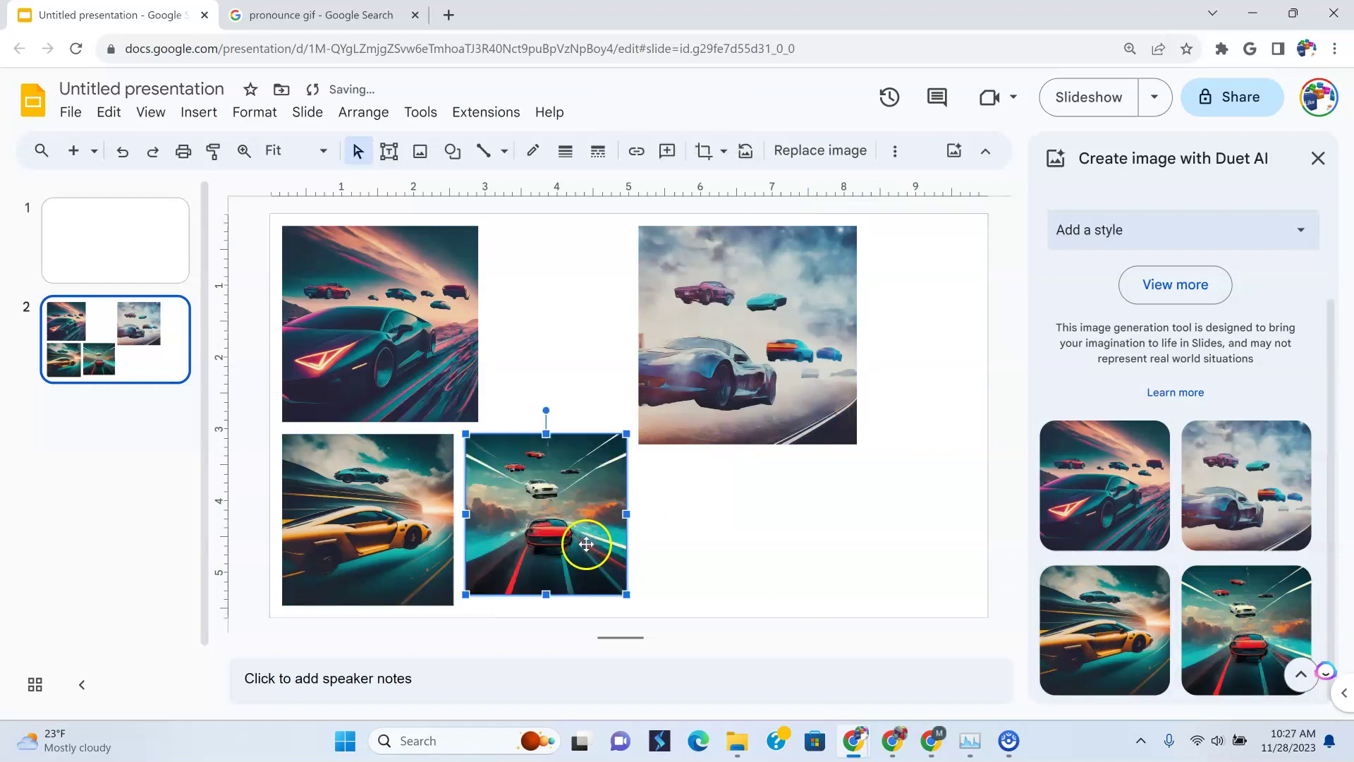
click(723, 524)
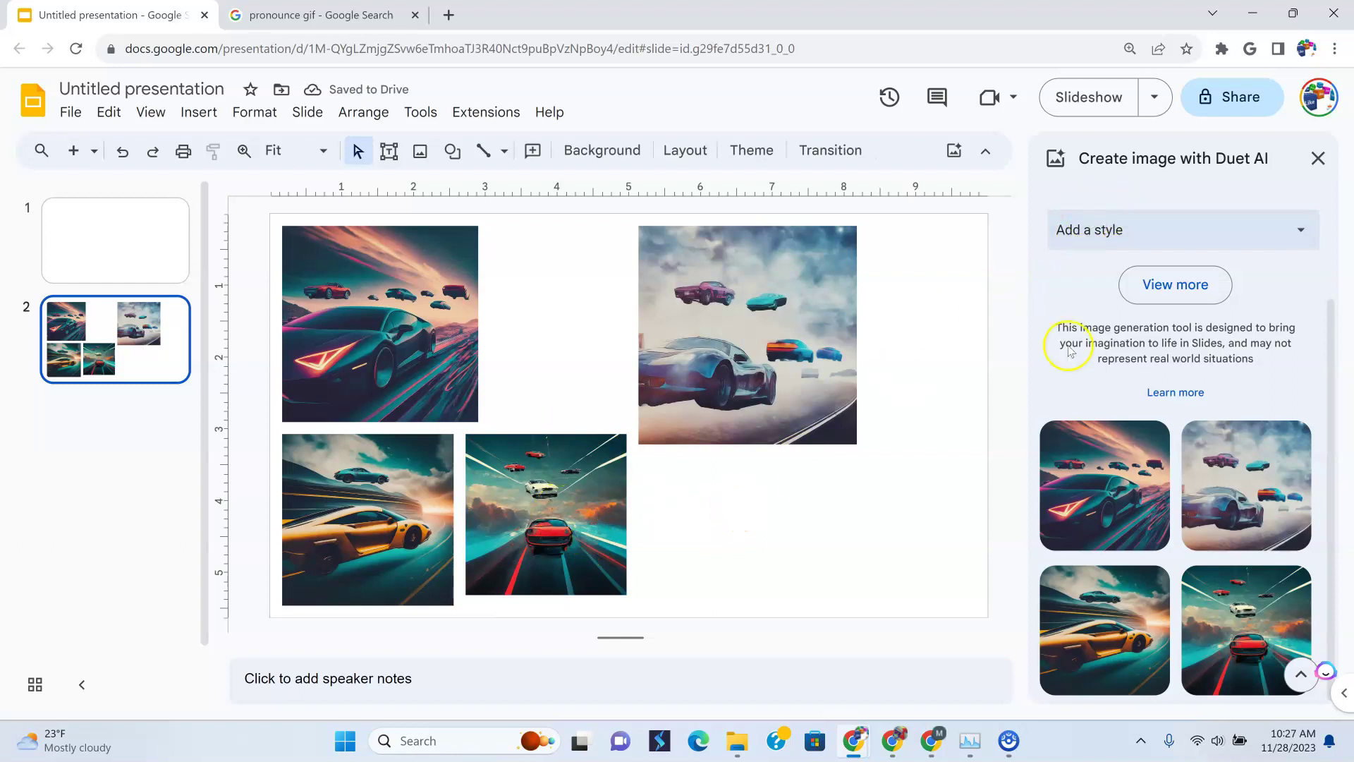
drag(721, 349, 561, 338)
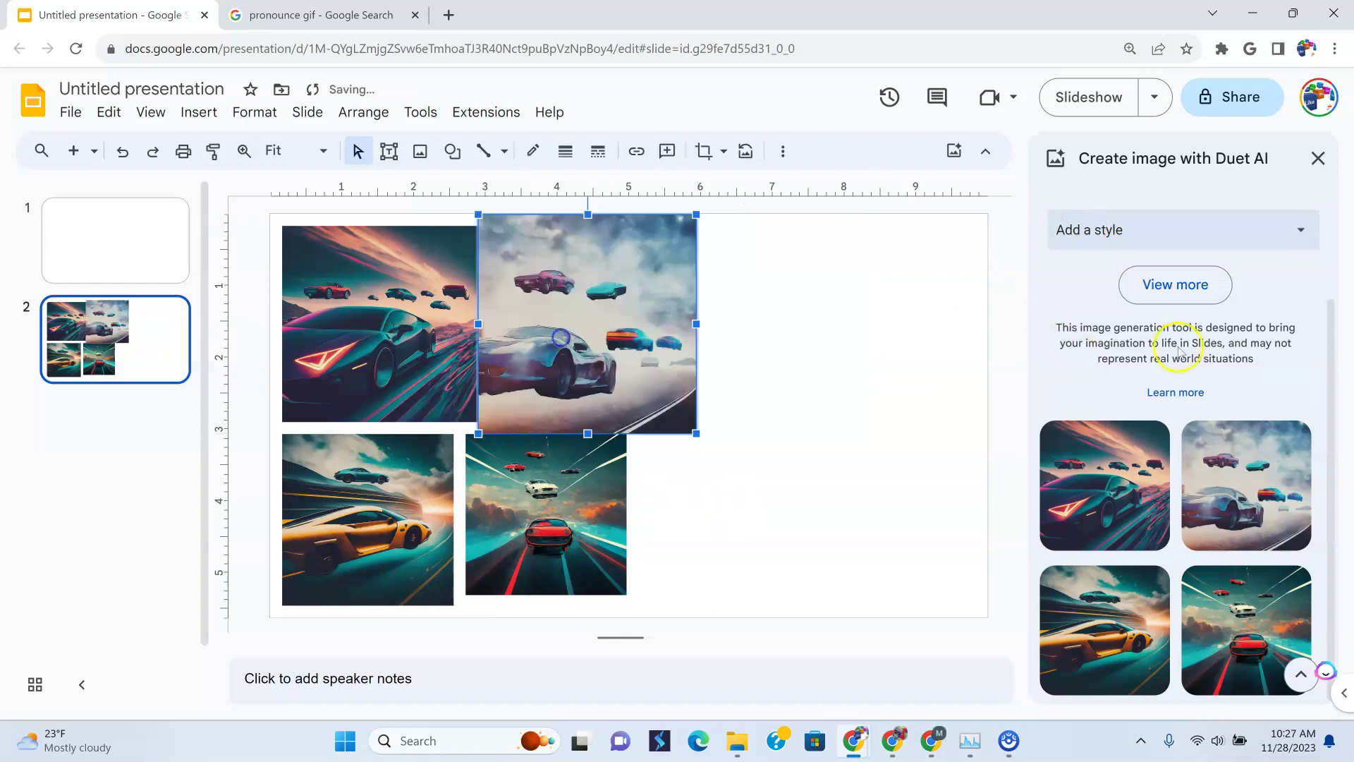
click(1191, 295)
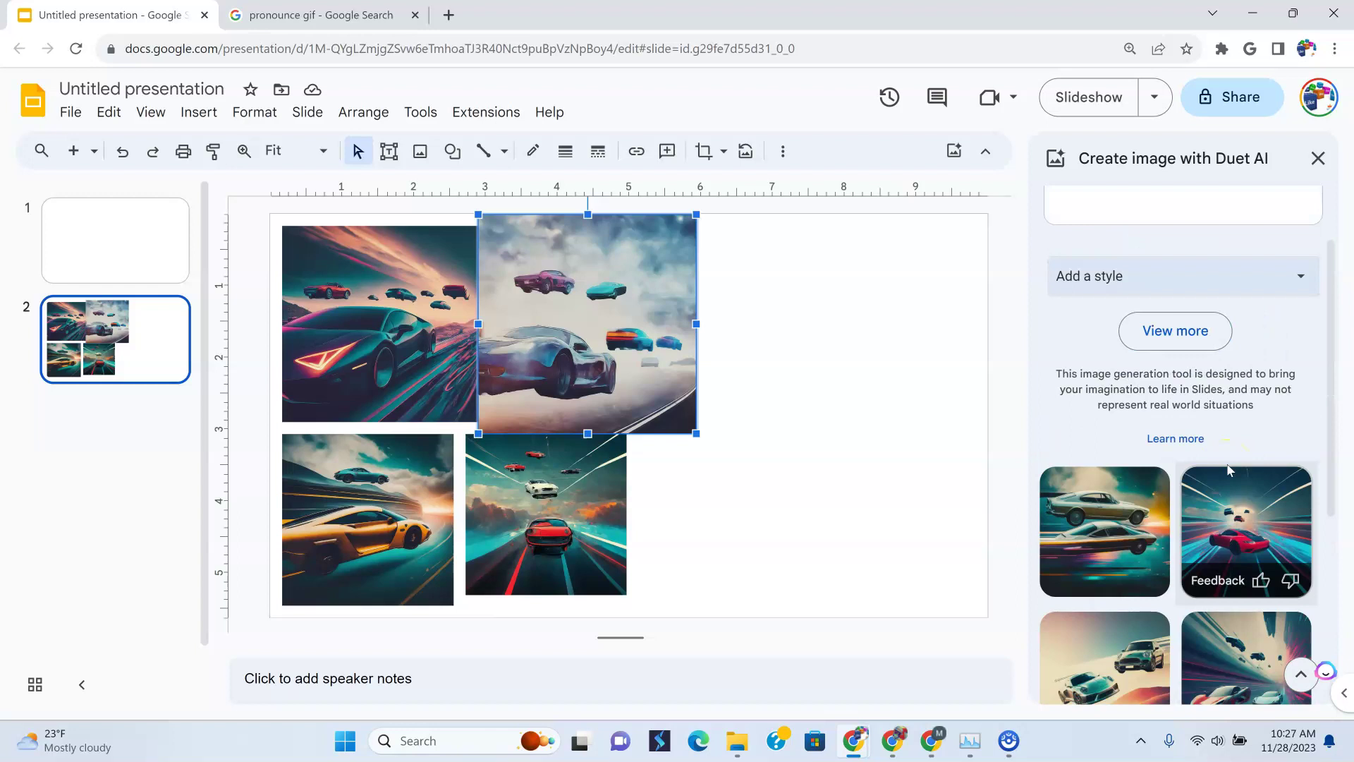
Apply the Watercolor style and create a new set of flying-car images.
click(1284, 292)
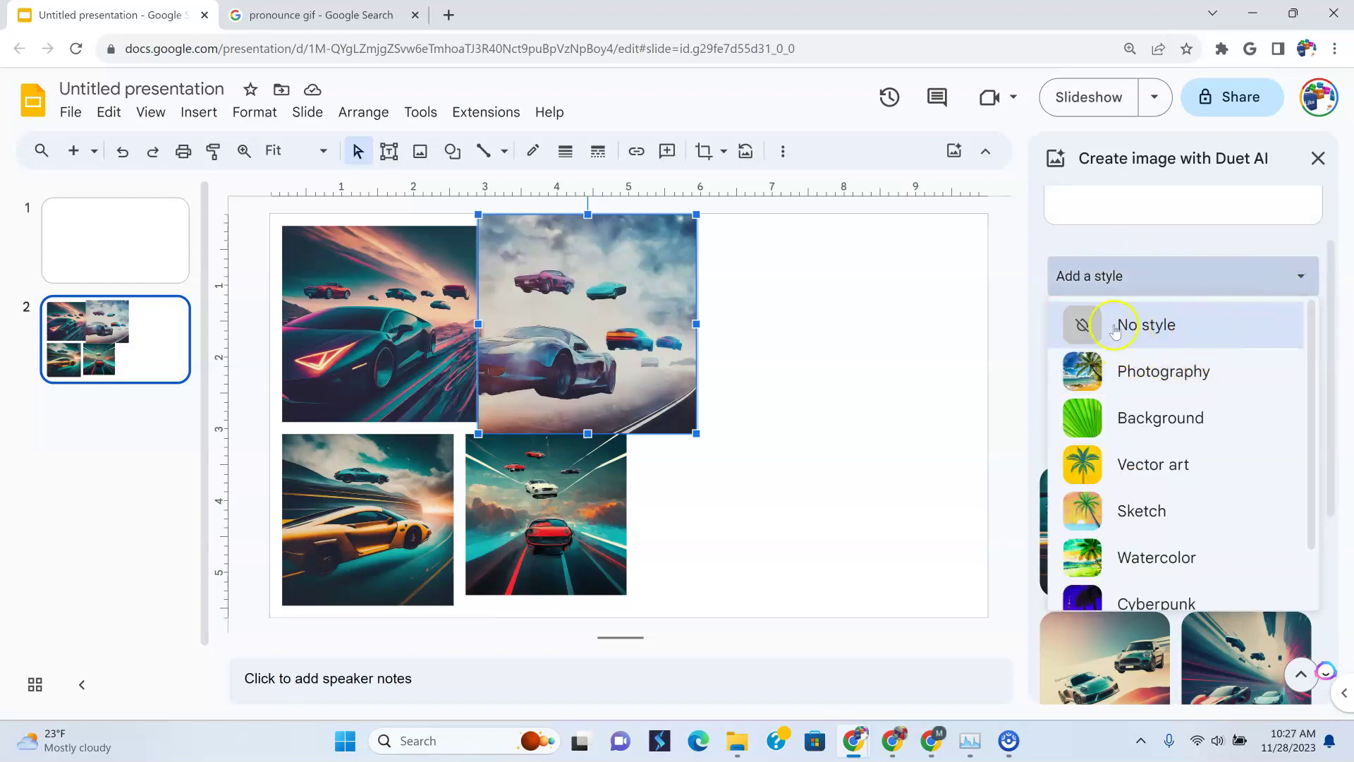
scroll(1168, 381, down, 1)
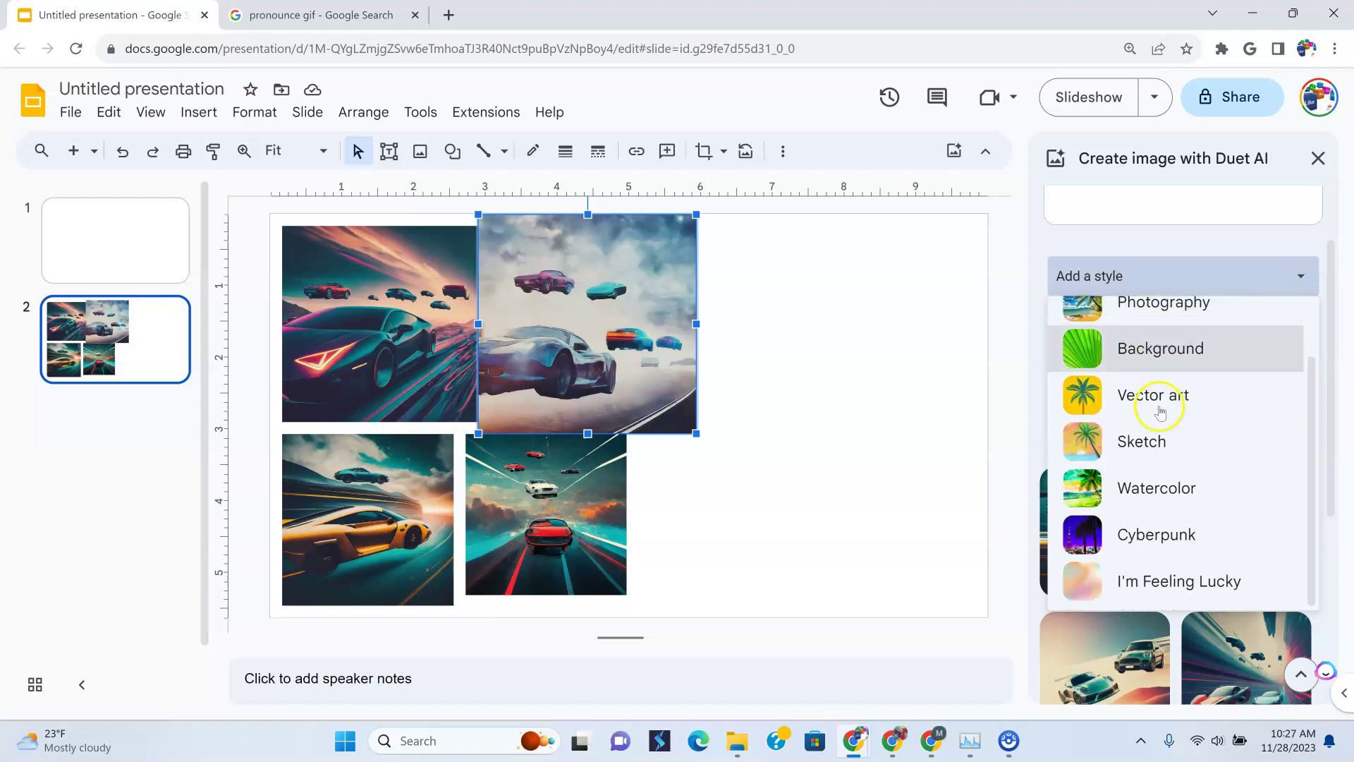
scroll(1170, 441, up, 1)
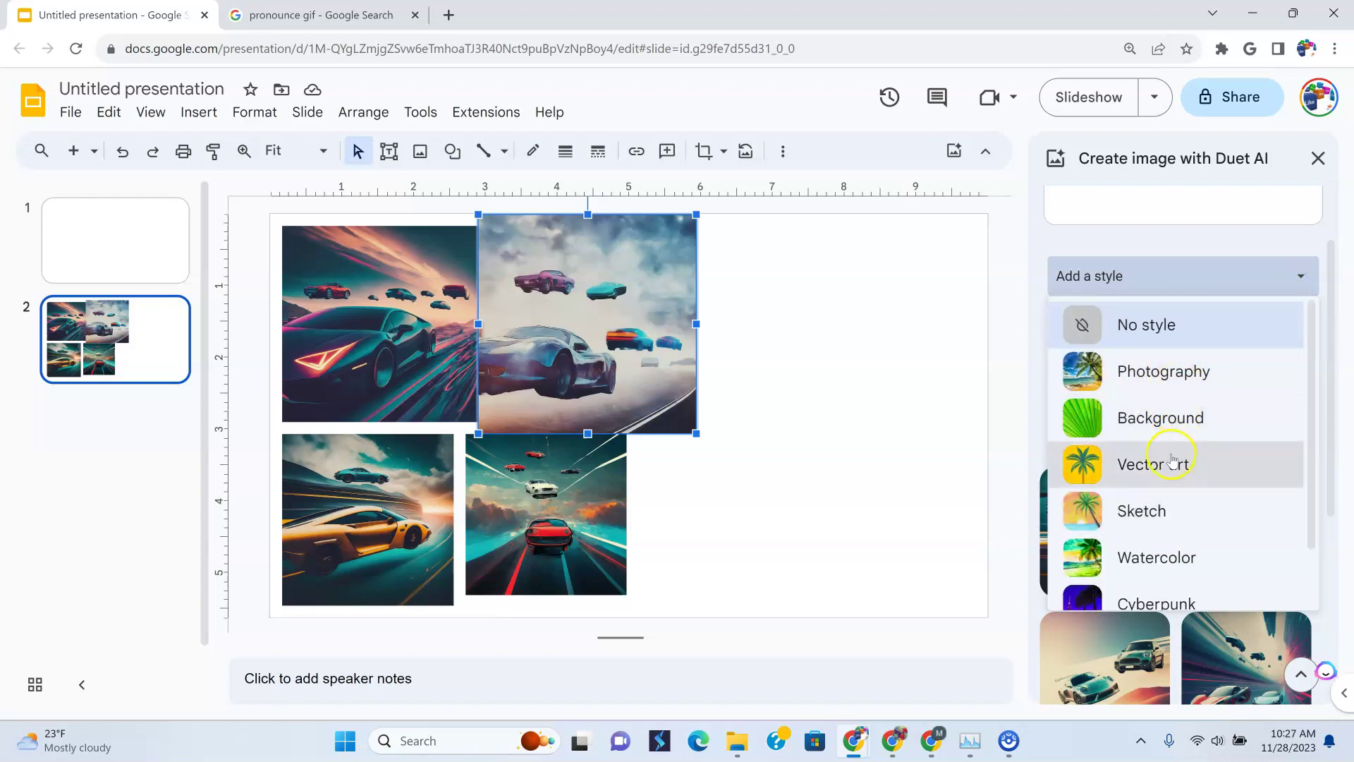
click(1175, 555)
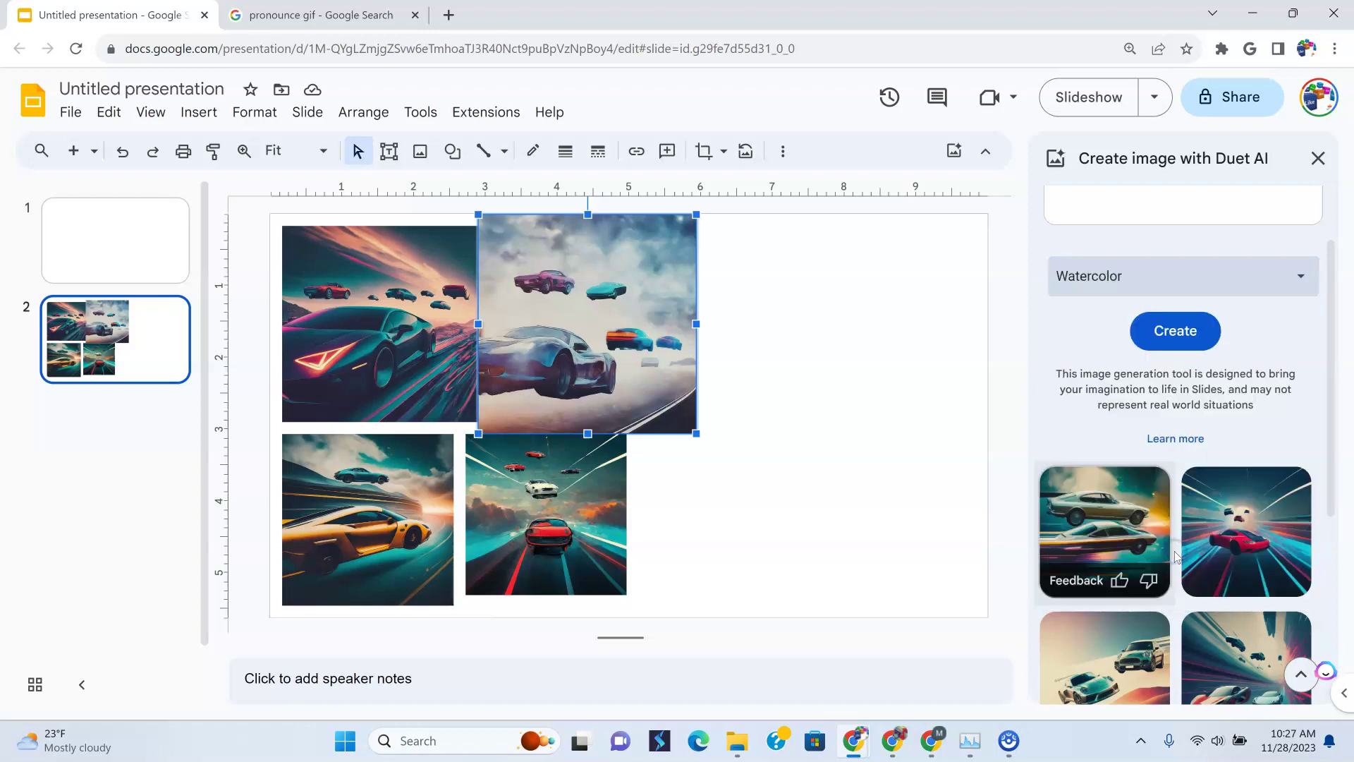
click(1175, 332)
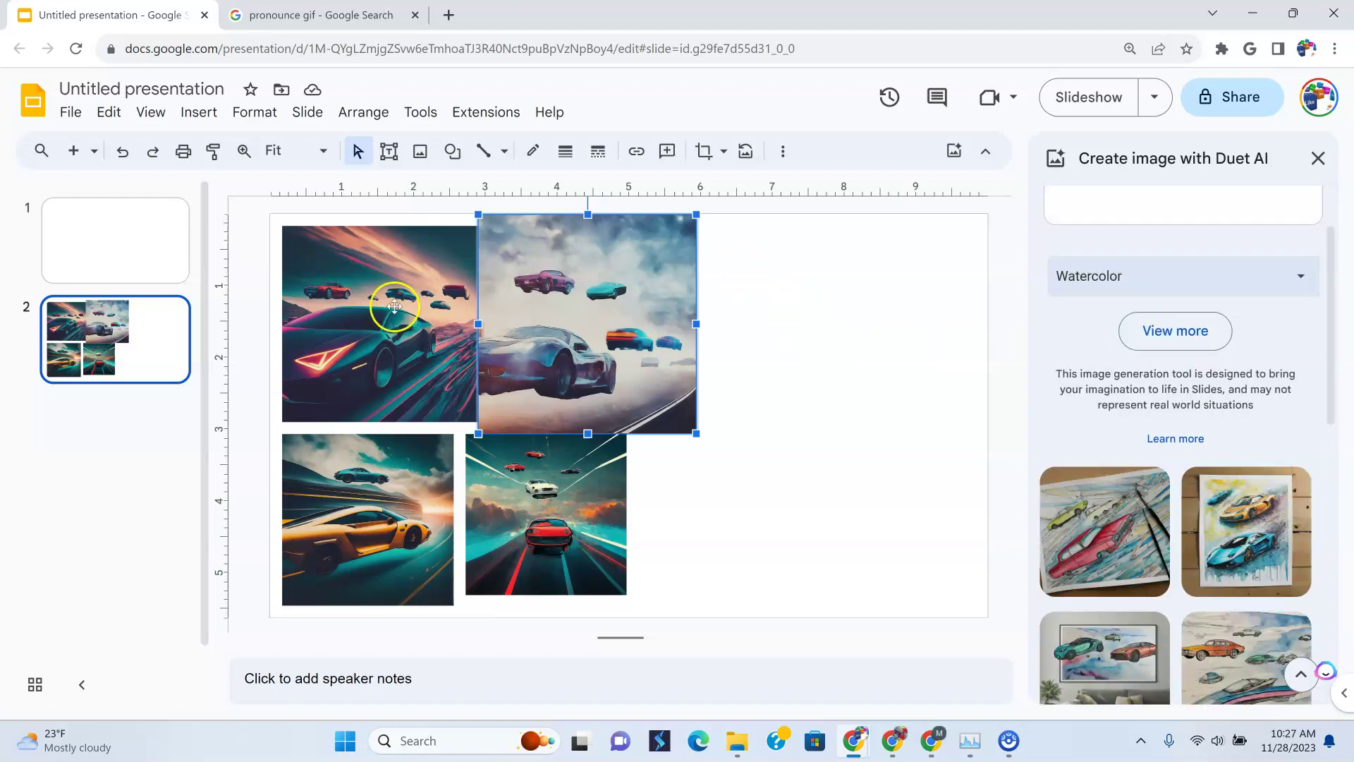
scroll(1129, 522, down, 2)
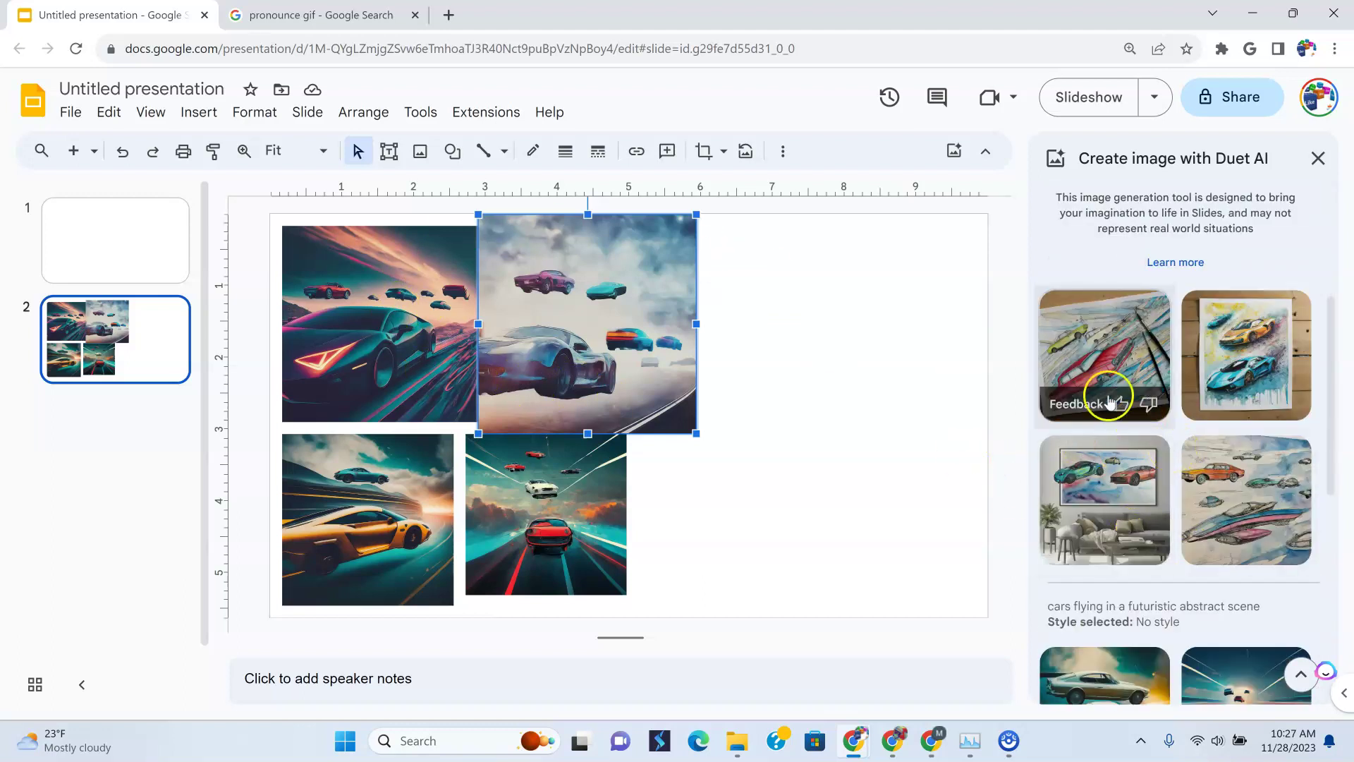
Insert three watercolor car images, move the sketch lower right, and close the Duet AI panel.
click(1105, 346)
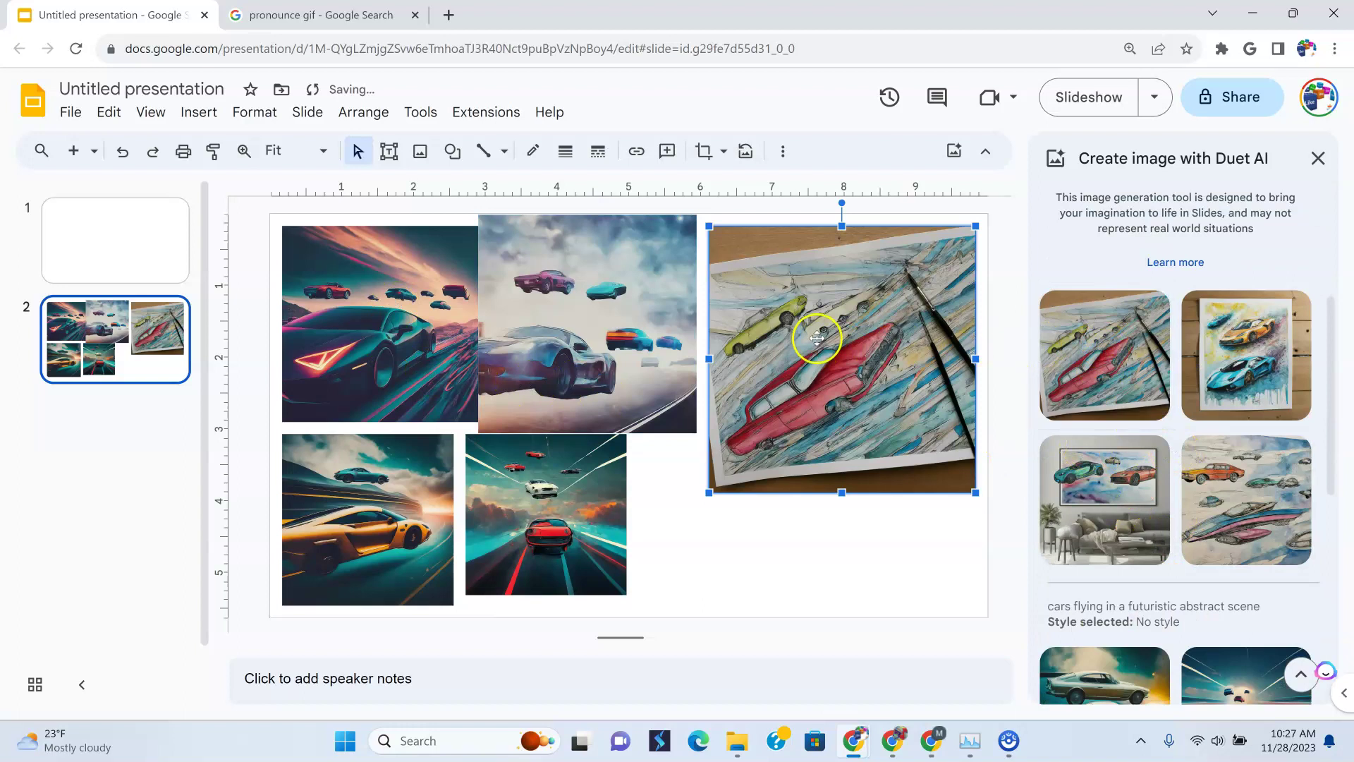
click(1244, 360)
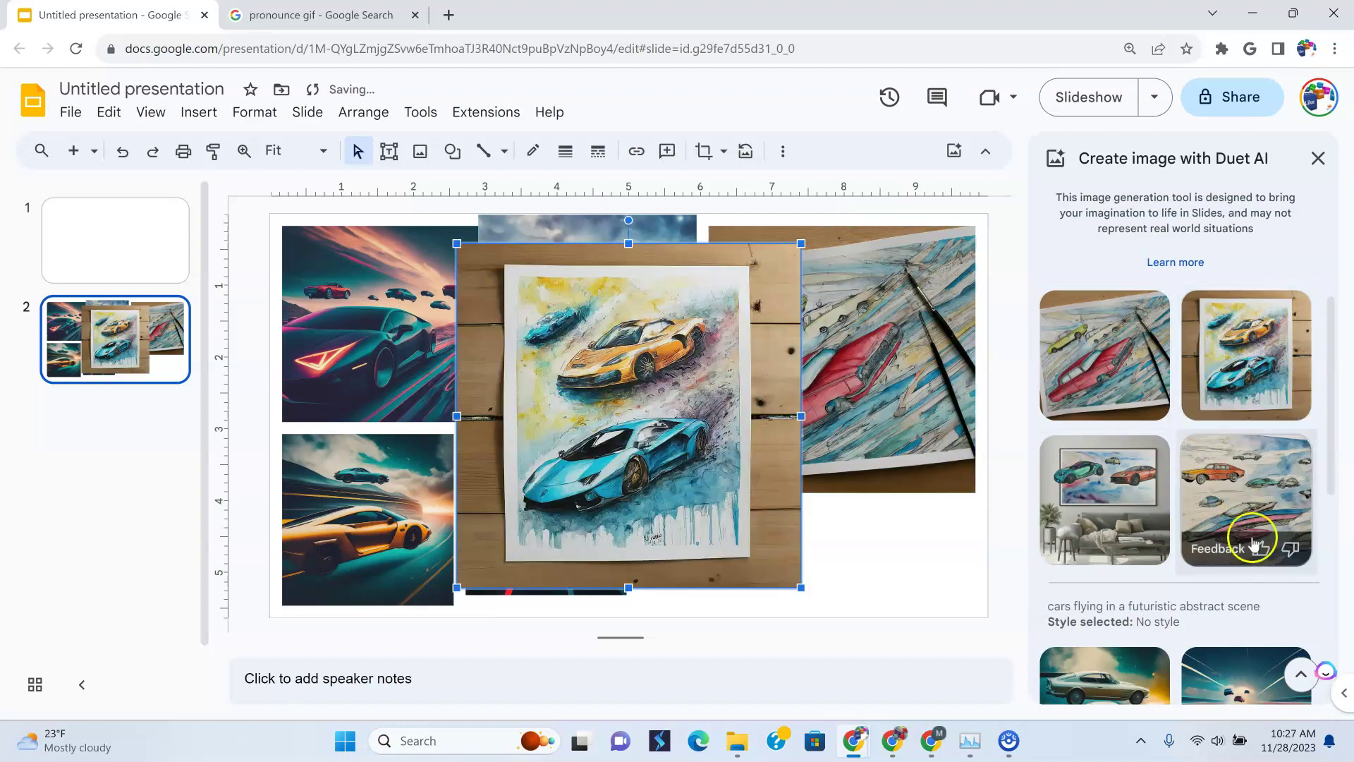
click(1255, 529)
drag(613, 436, 733, 463)
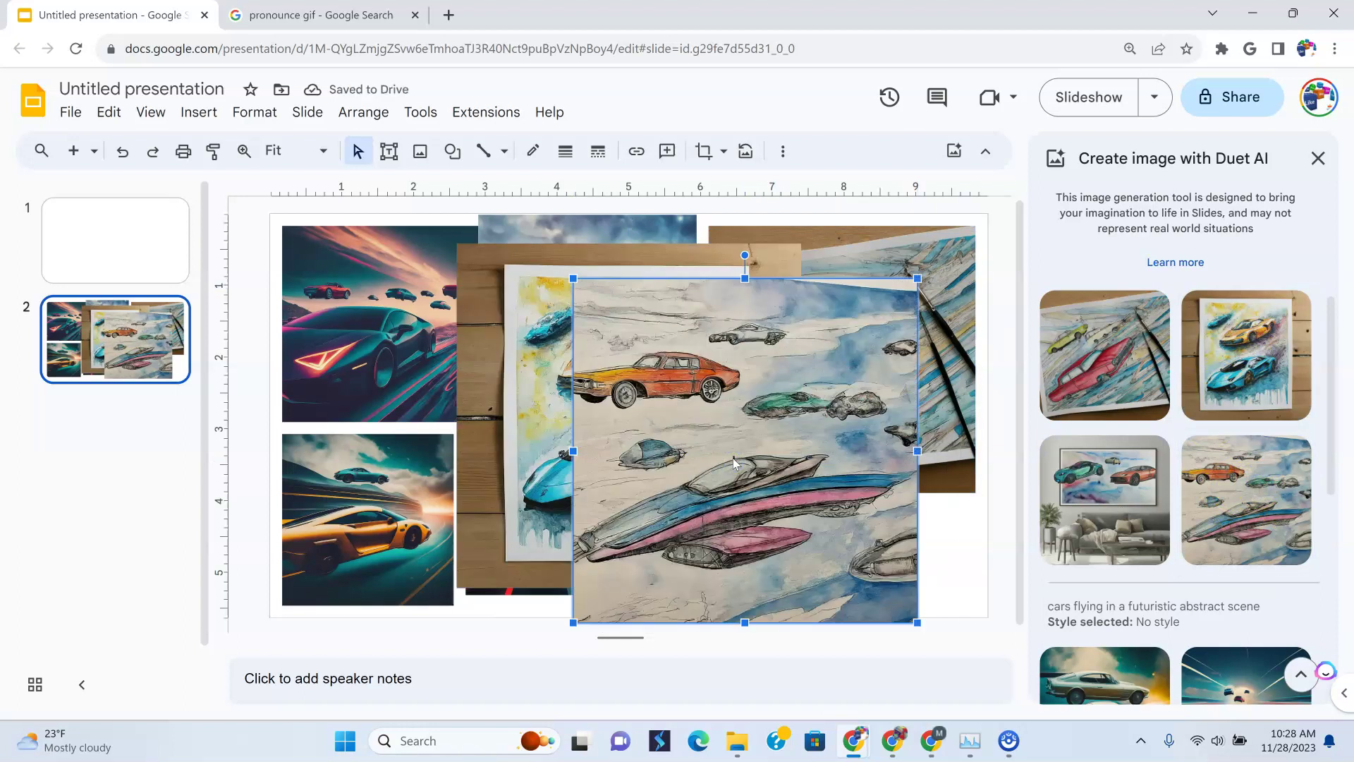
click(1318, 160)
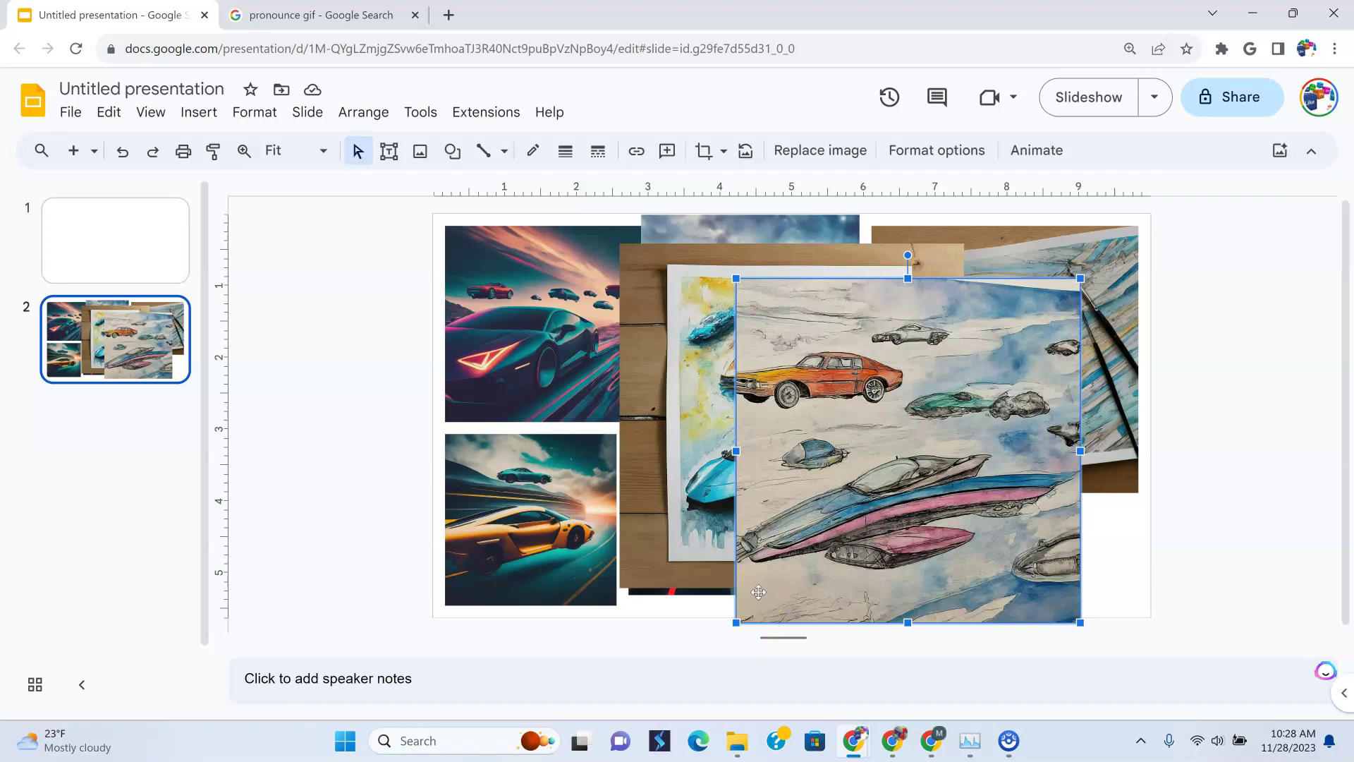
click(1280, 150)
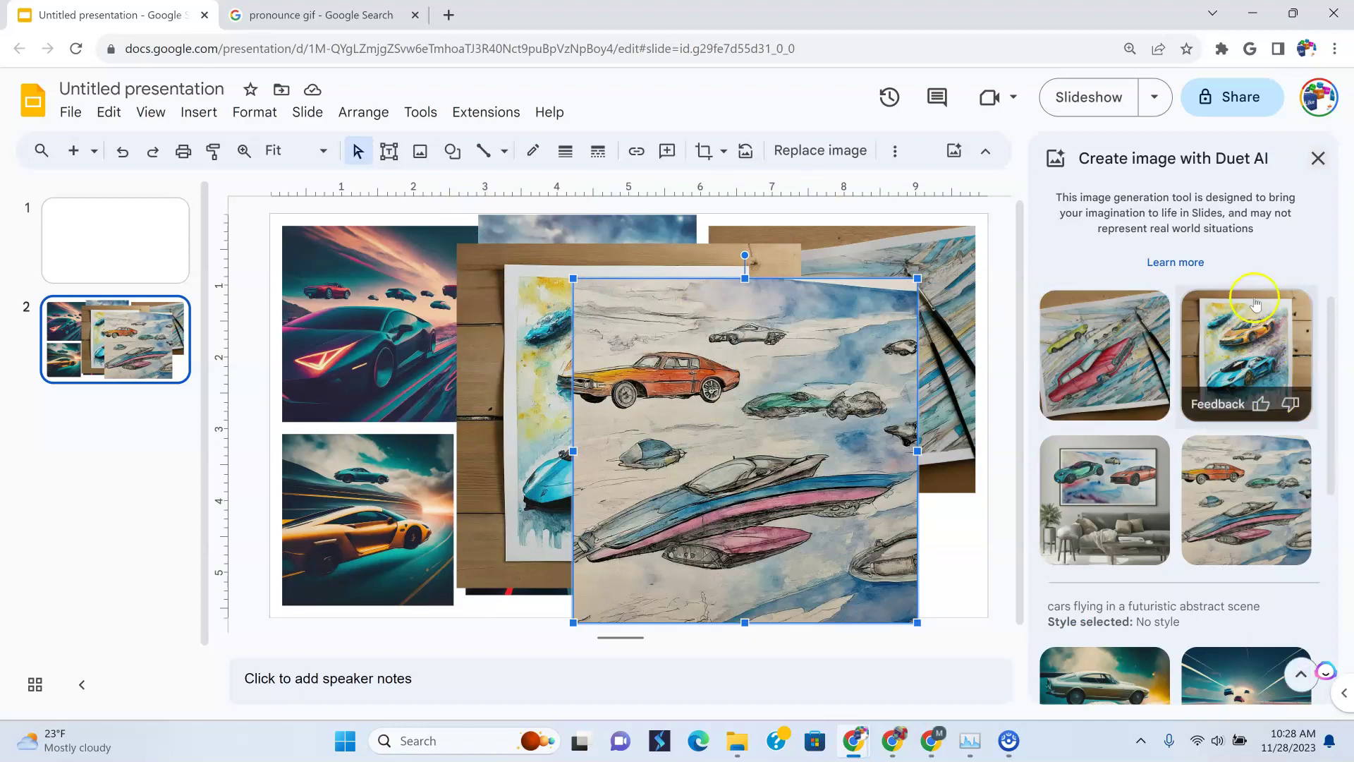
scroll(1219, 626, down, 10)
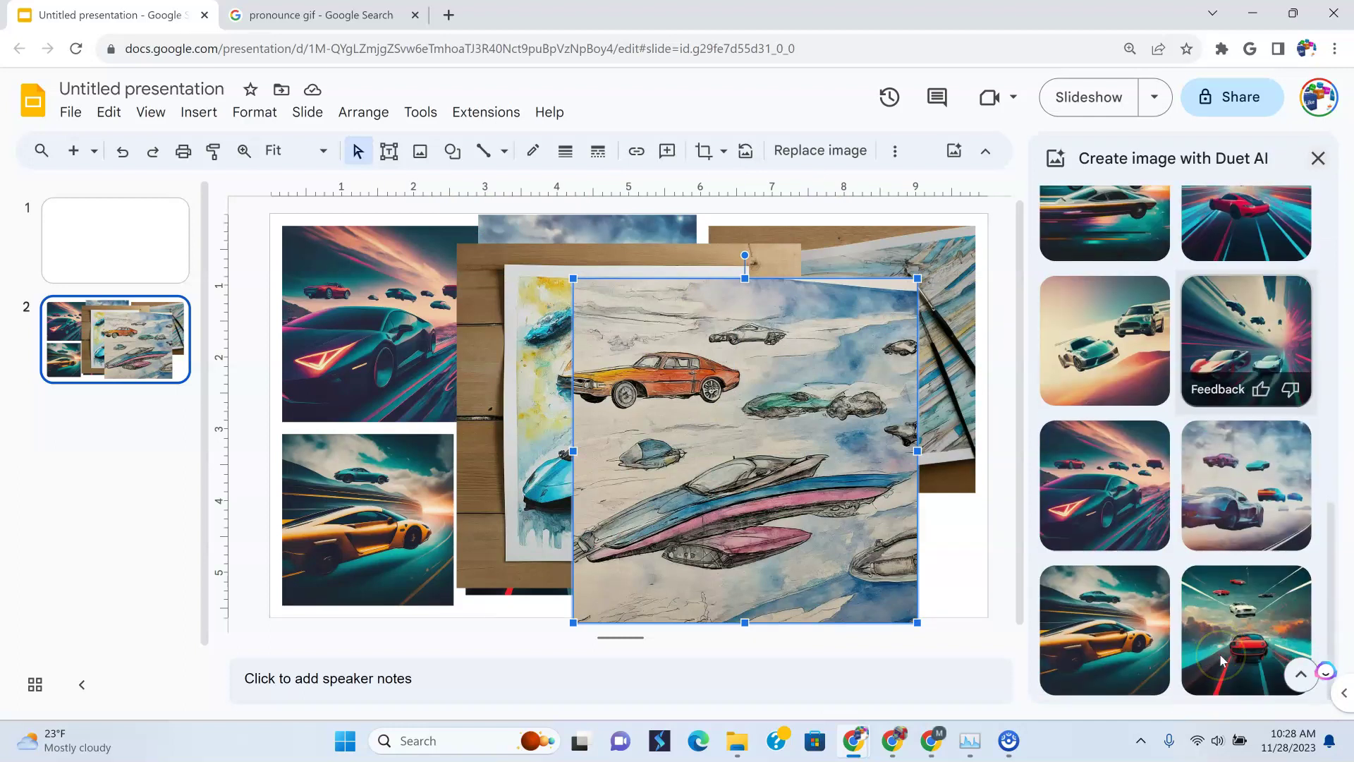
click(1223, 659)
scroll(1222, 659, up, 3)
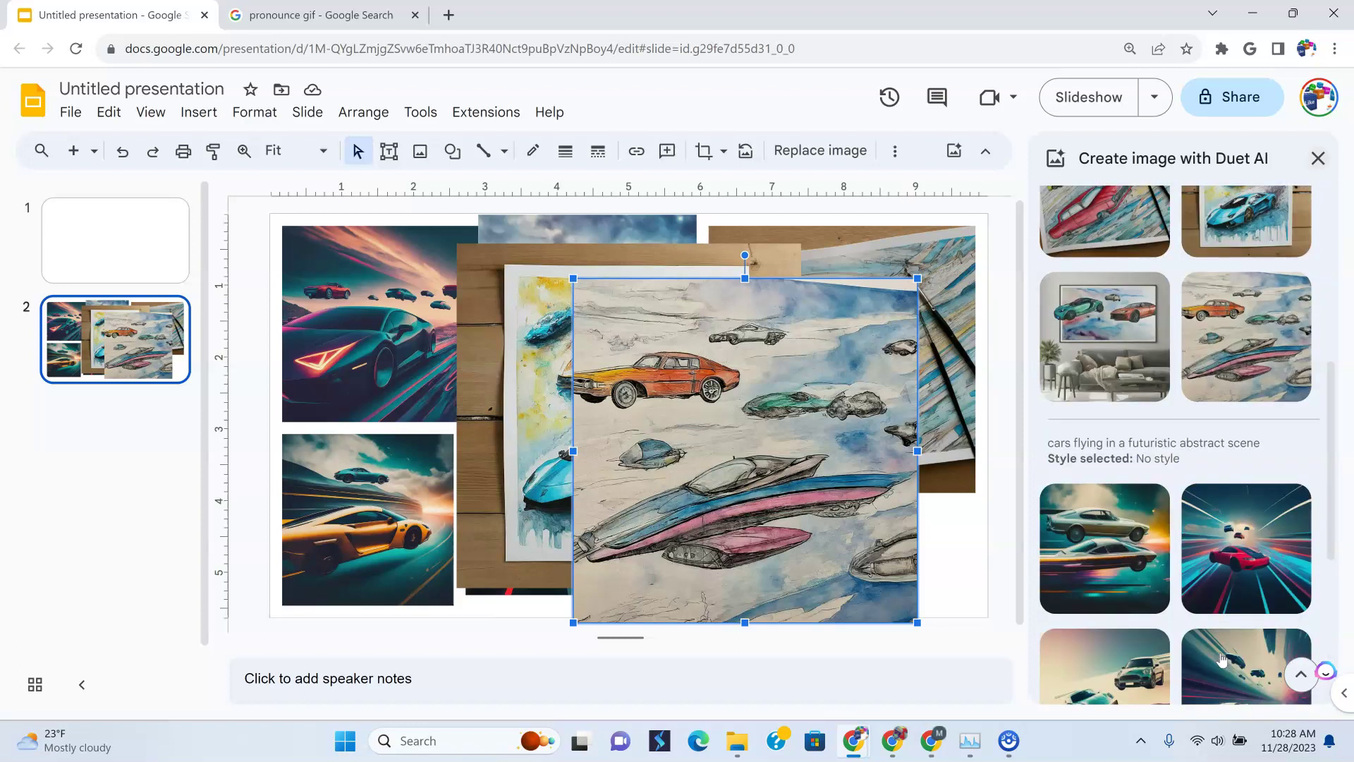
scroll(1223, 660, down, 2)
click(1219, 661)
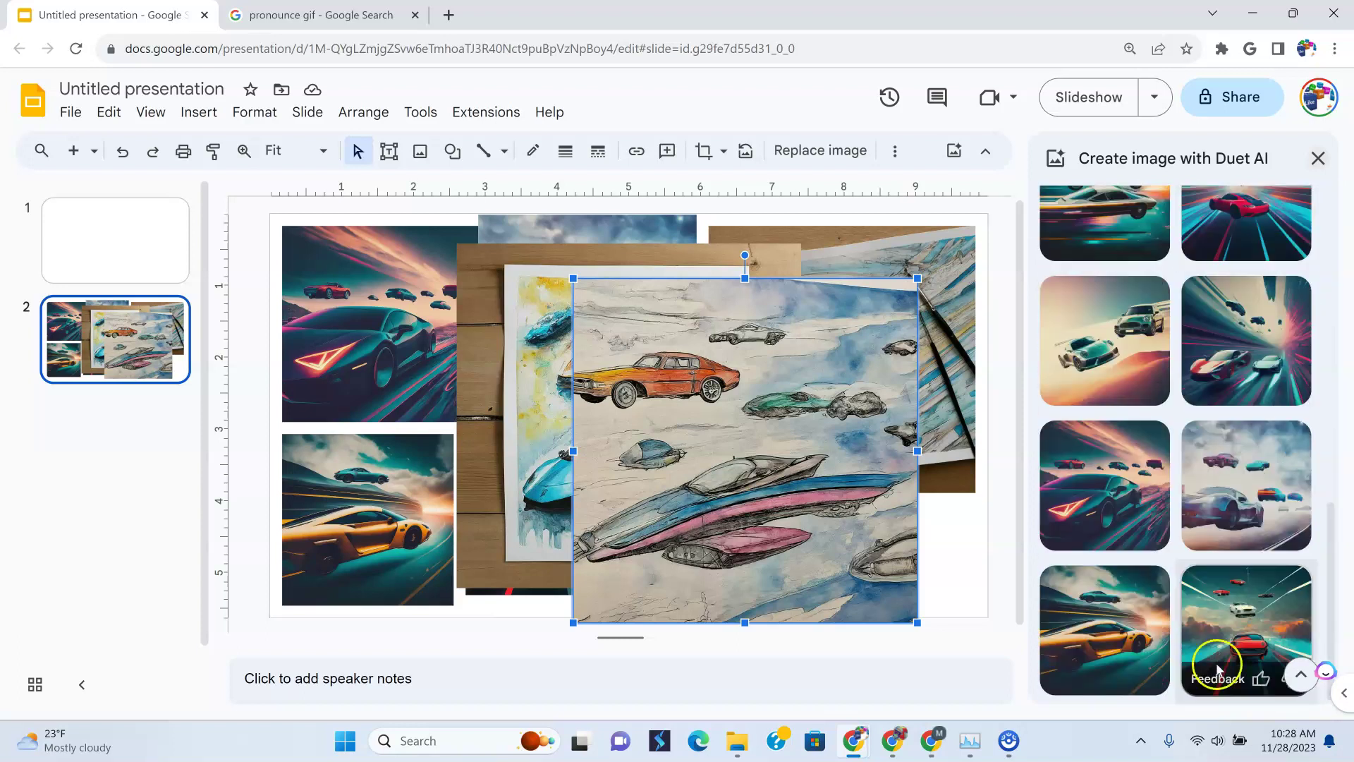
scroll(1218, 663, up, 2)
scroll(1220, 656, up, 10)
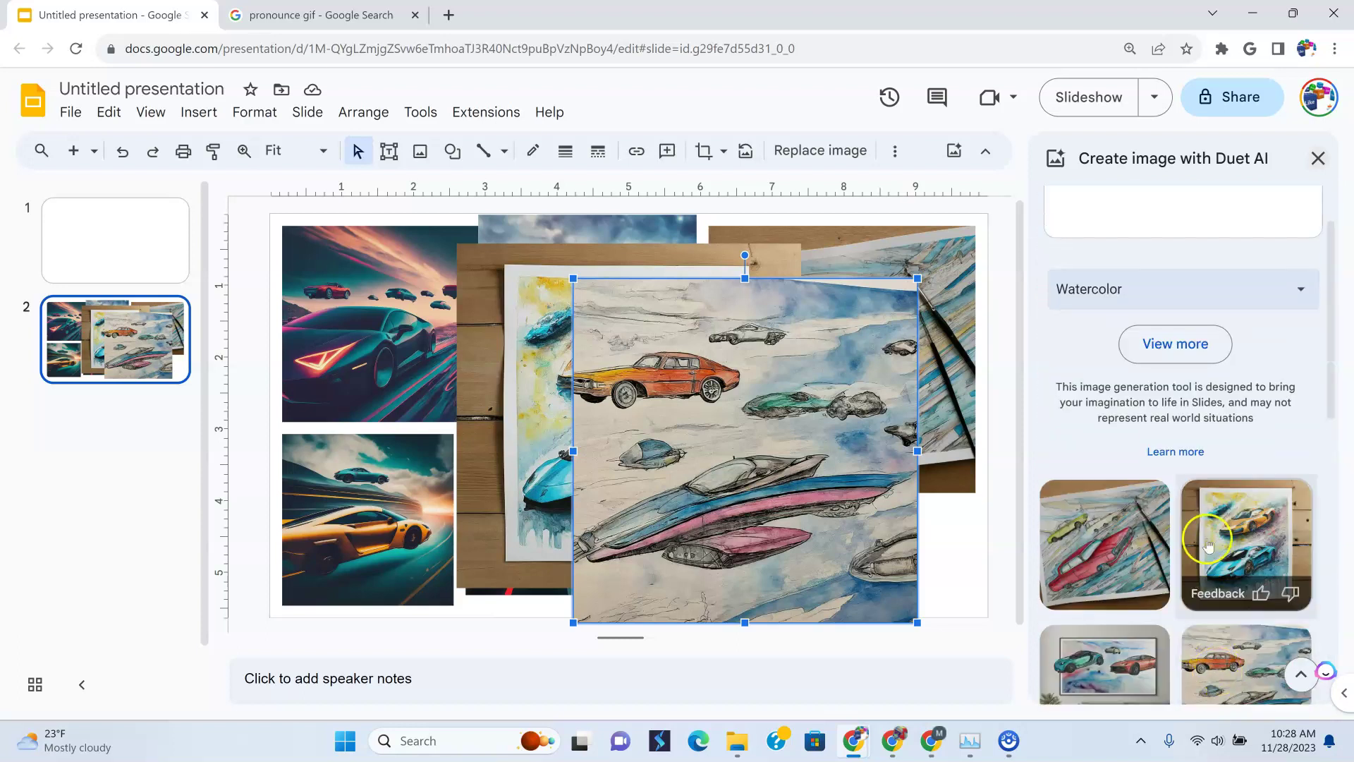
scroll(1203, 361, up, 1)
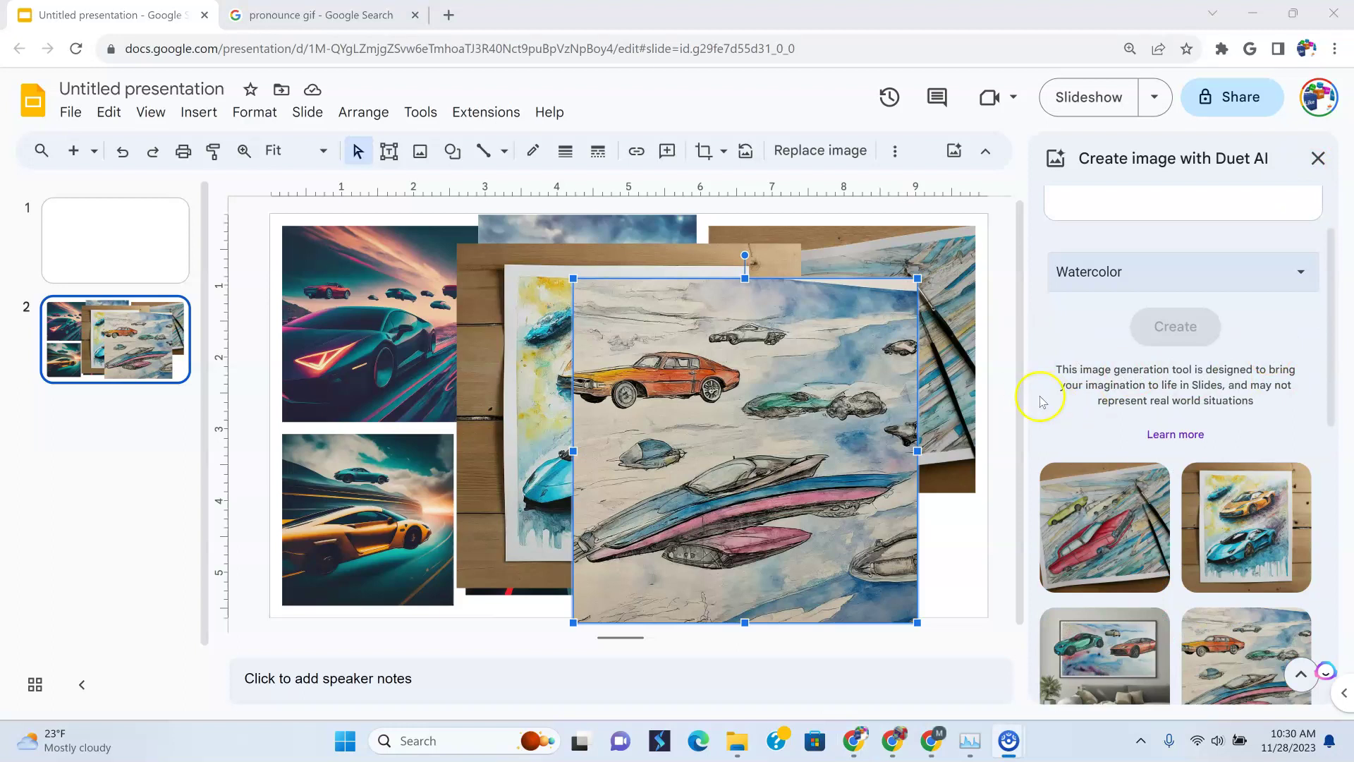
scroll(1160, 489, down, 5)
Copy the Cosmic galaxy artwork example text and paste it into the Duet AI prompt.
click(1301, 673)
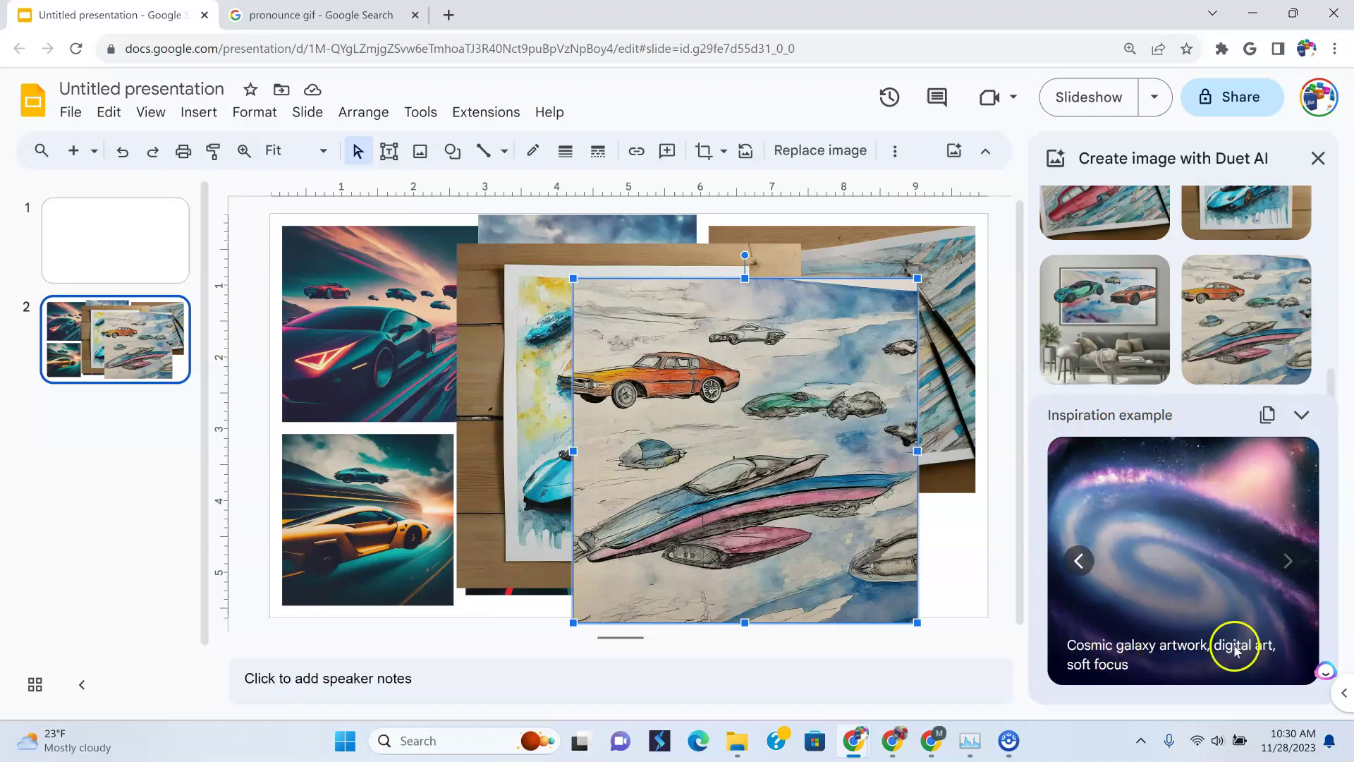
click(1268, 416)
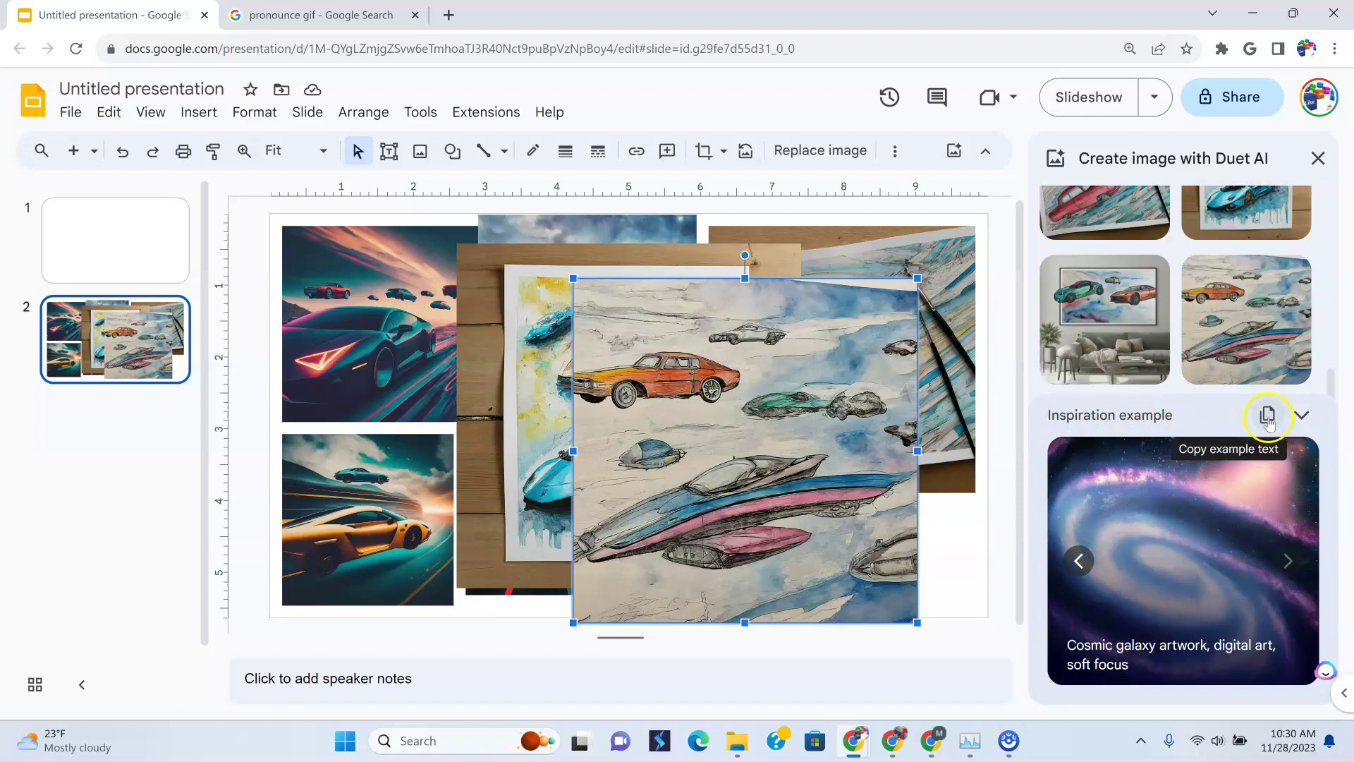
click(1278, 422)
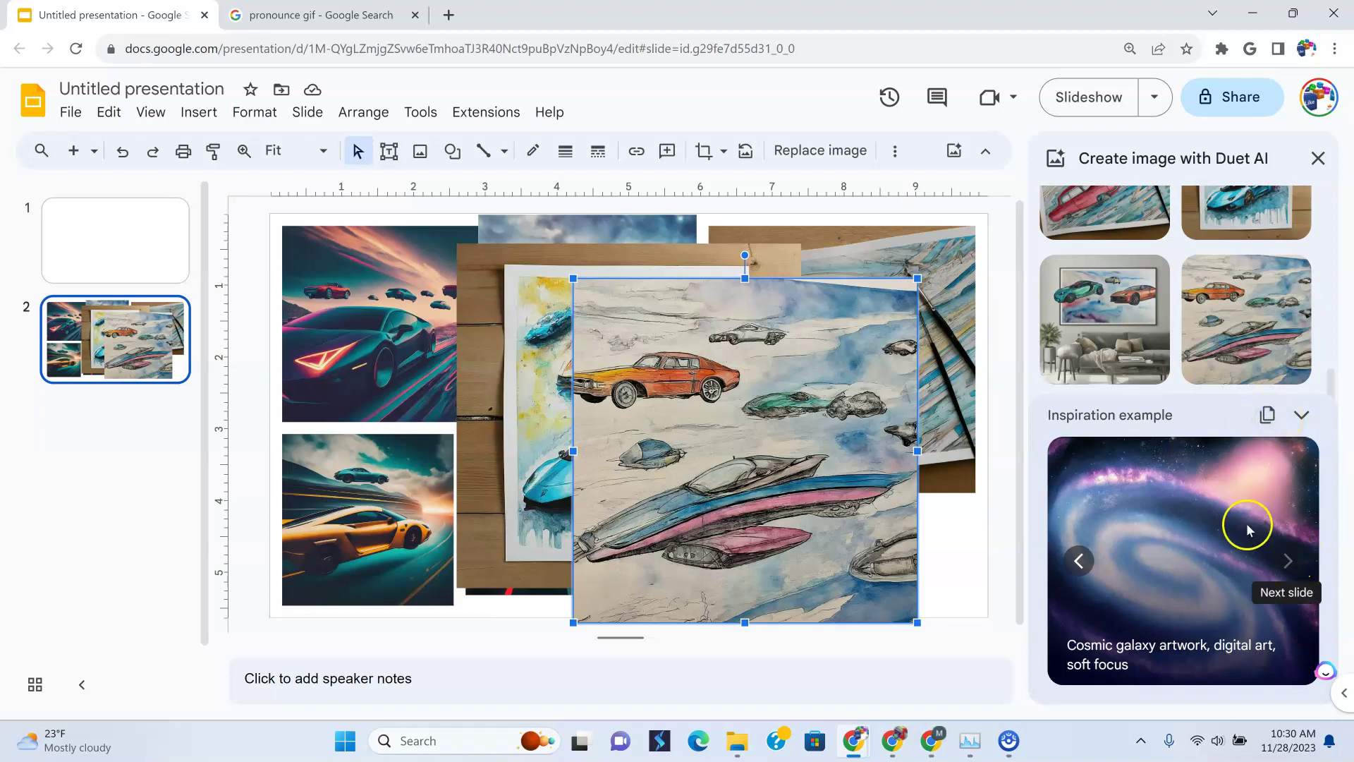
click(1302, 415)
click(1216, 408)
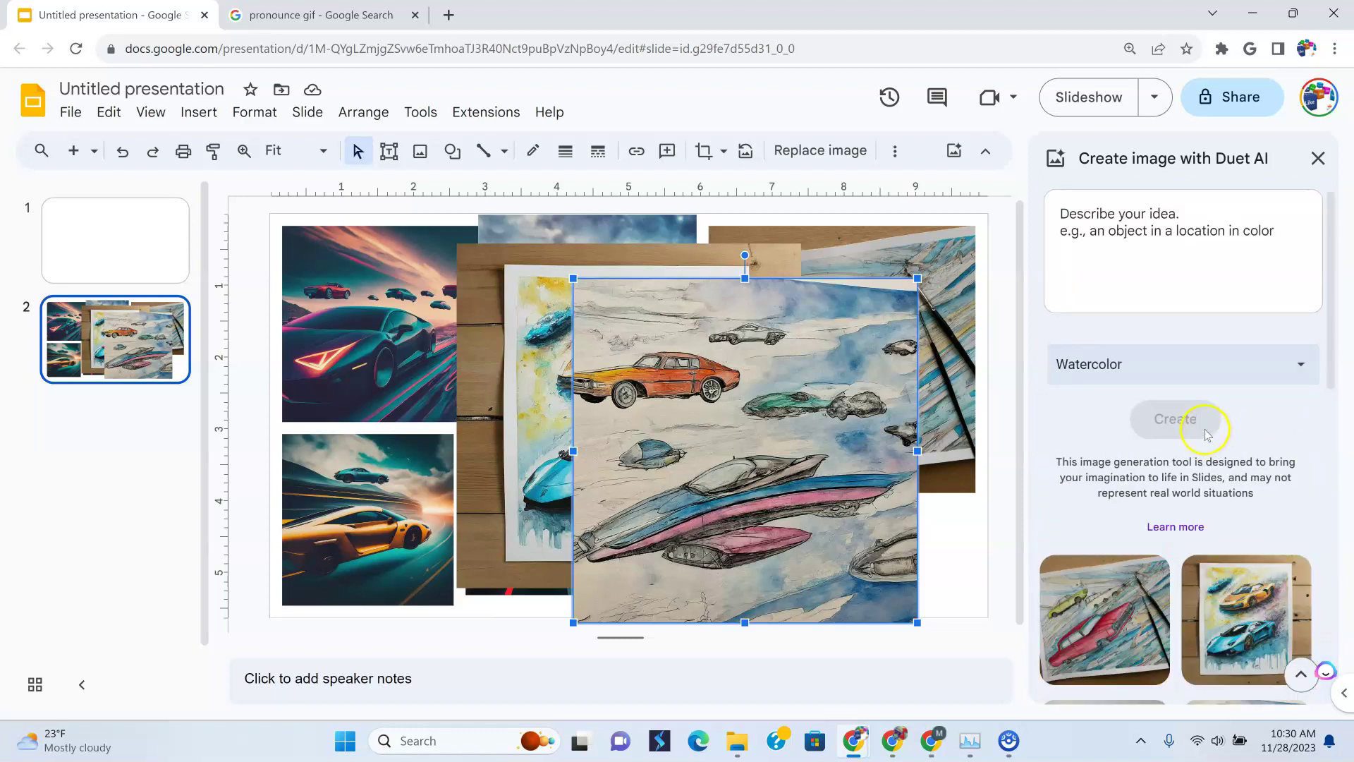
click(1098, 227)
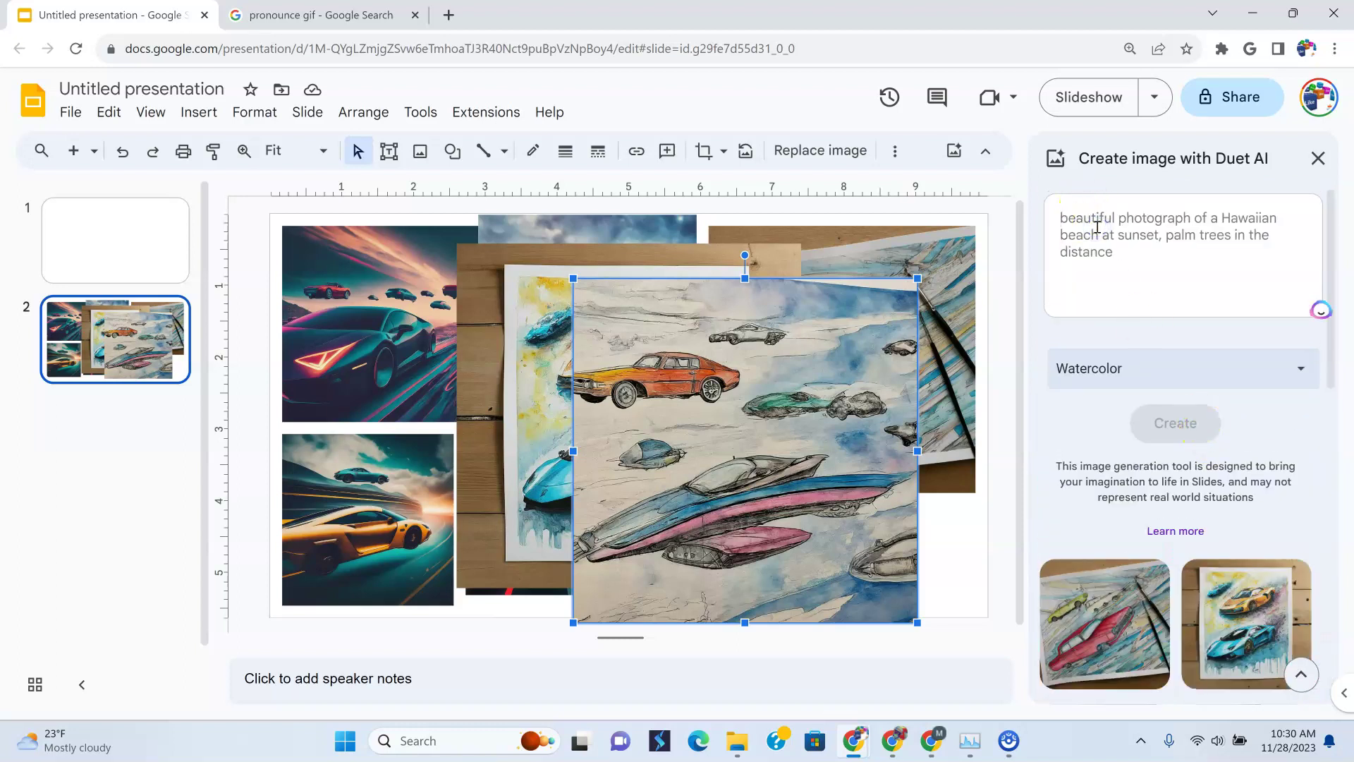
key(ctrl+v)
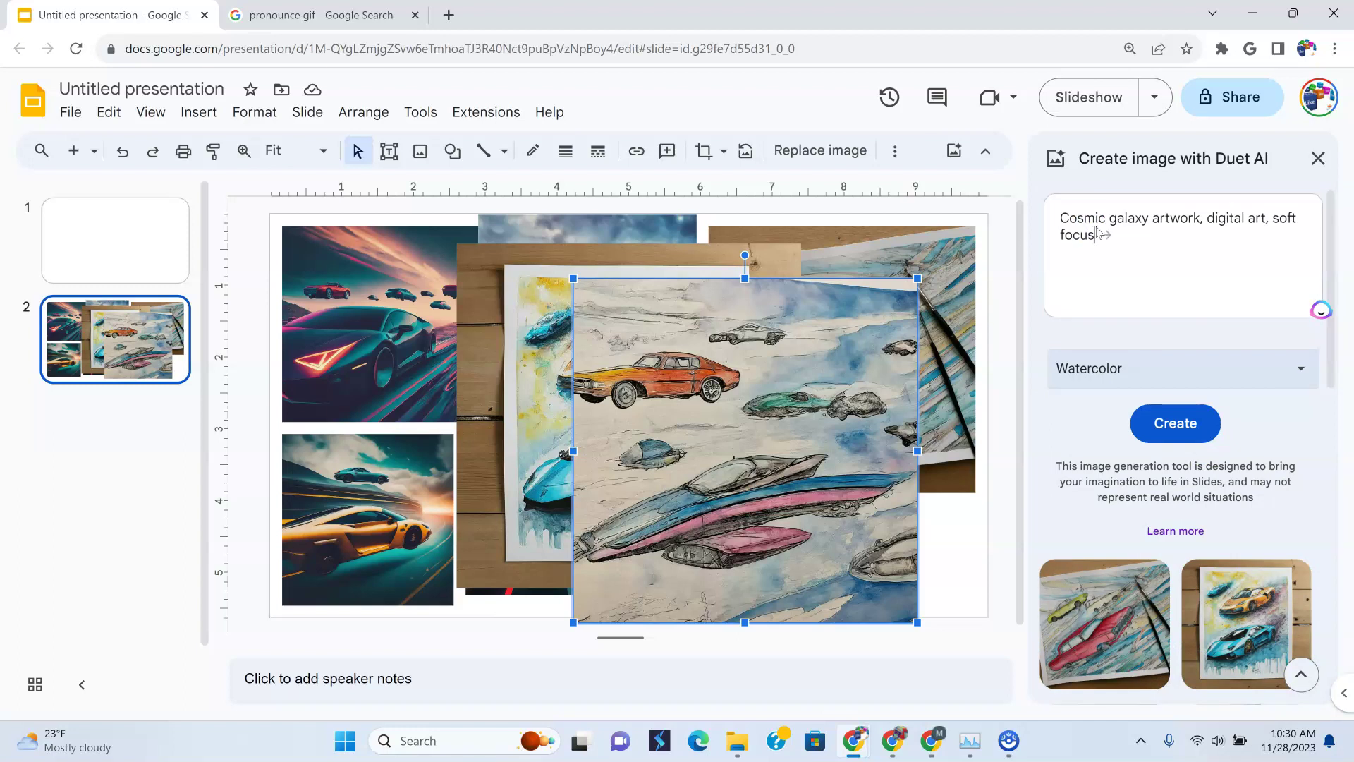
Append the 'Light coming in through a window' example, adding a comma after 'focus'.
click(1220, 367)
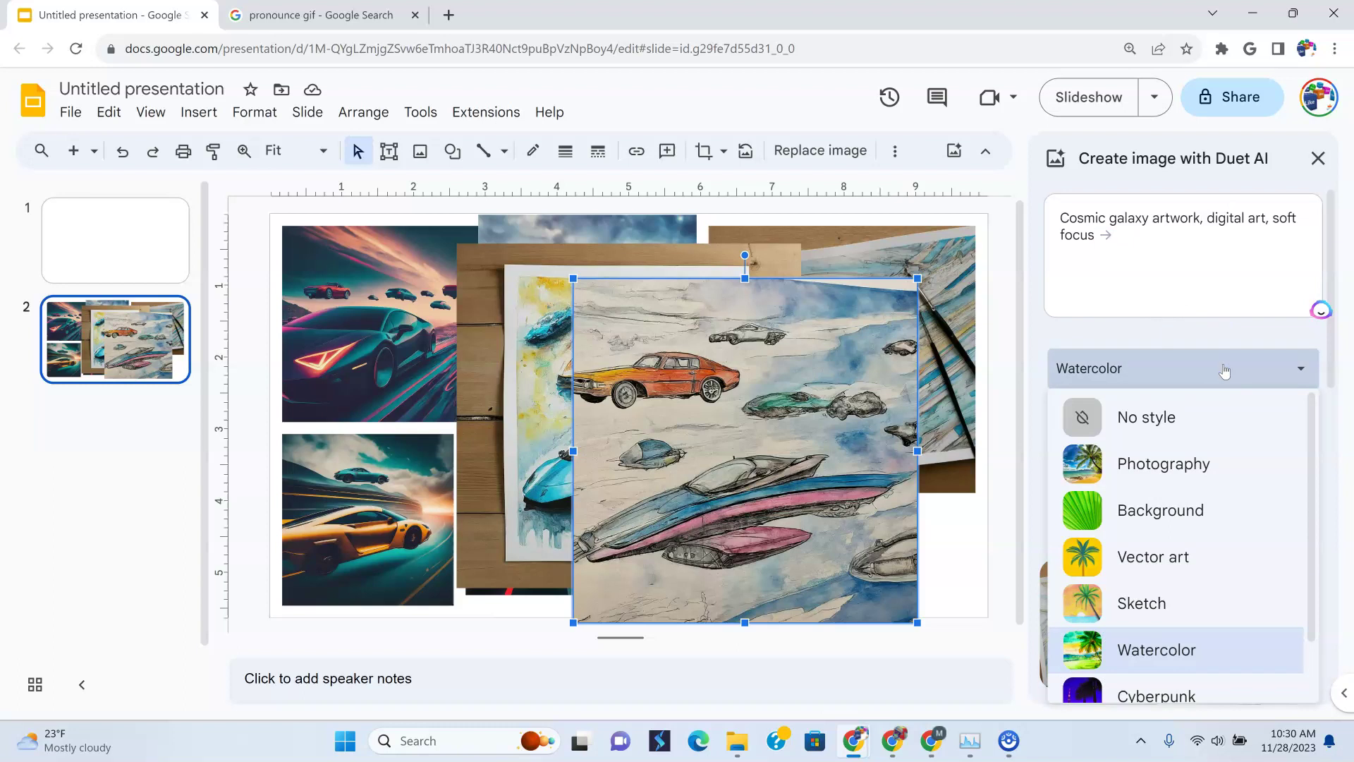
click(1209, 330)
scroll(1246, 598, down, 10)
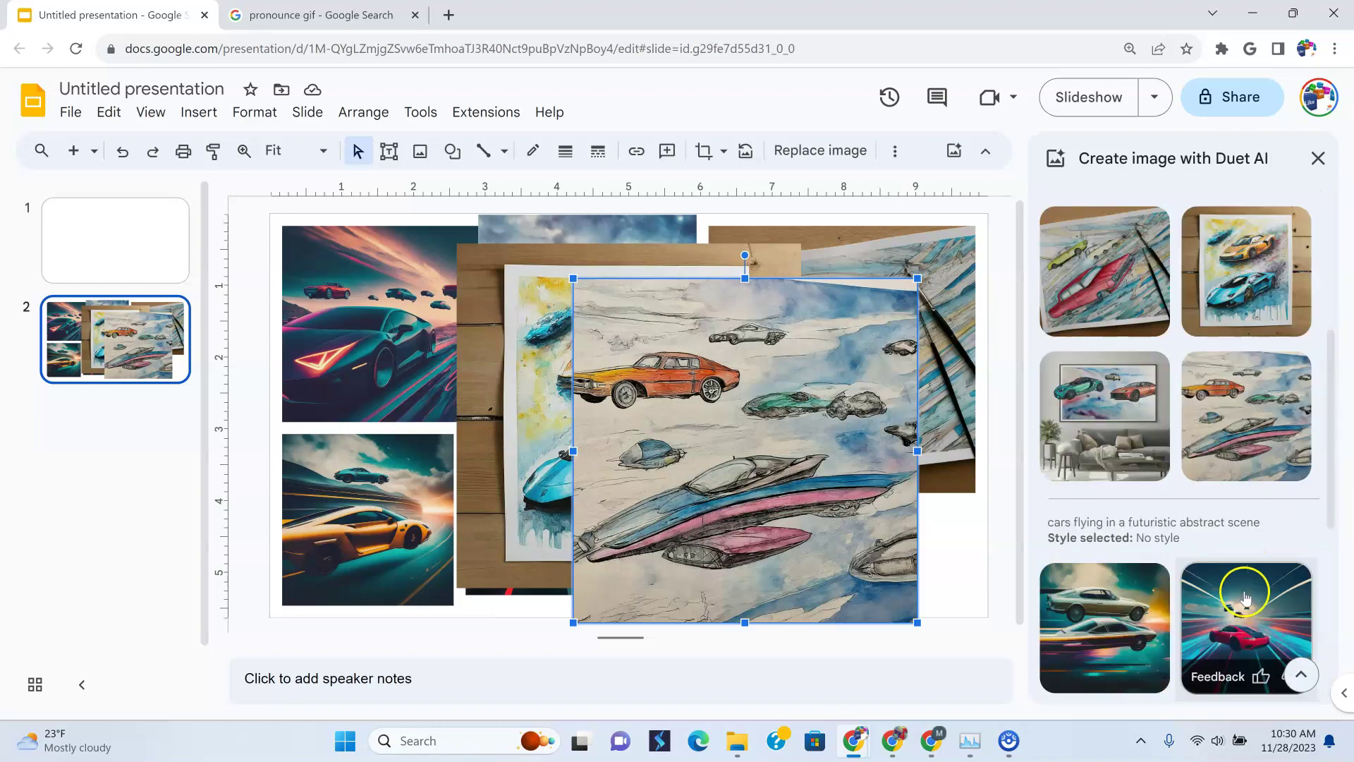
click(1304, 674)
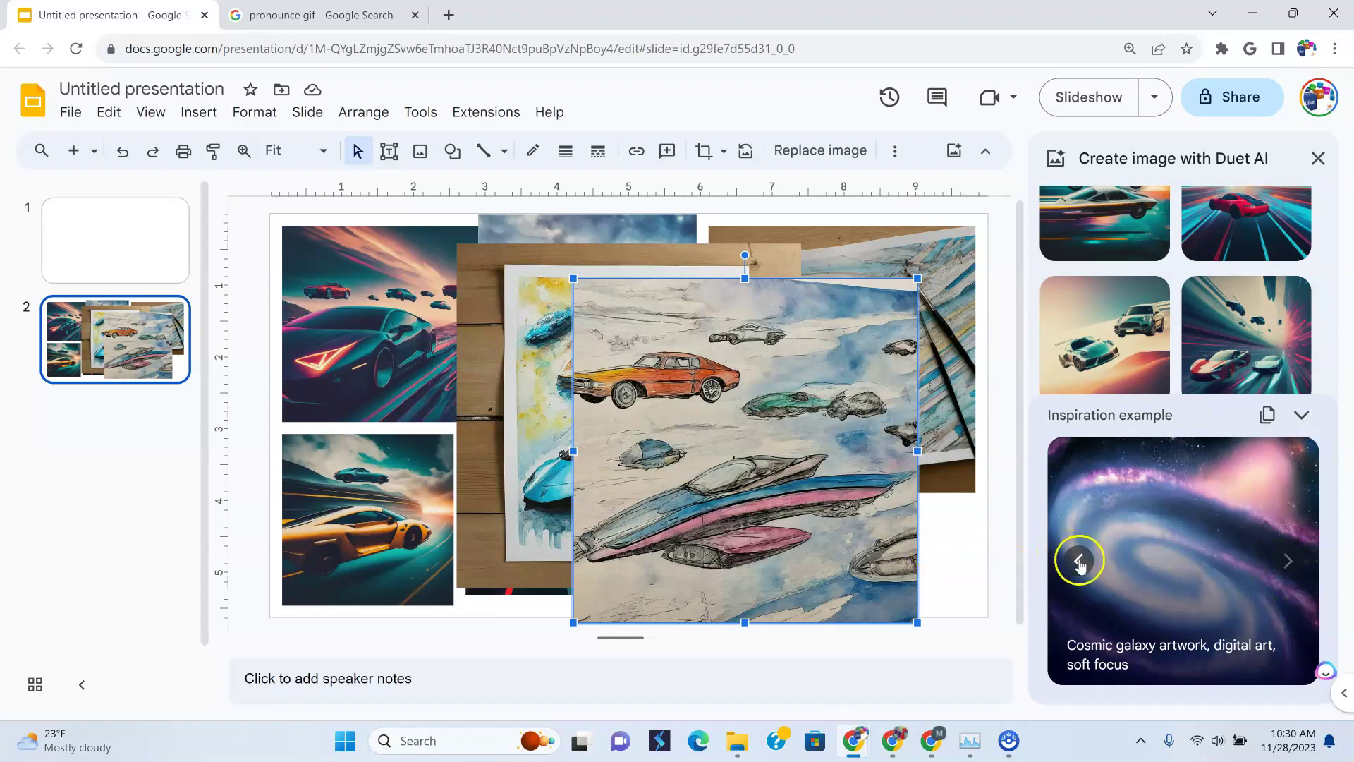
click(1080, 561)
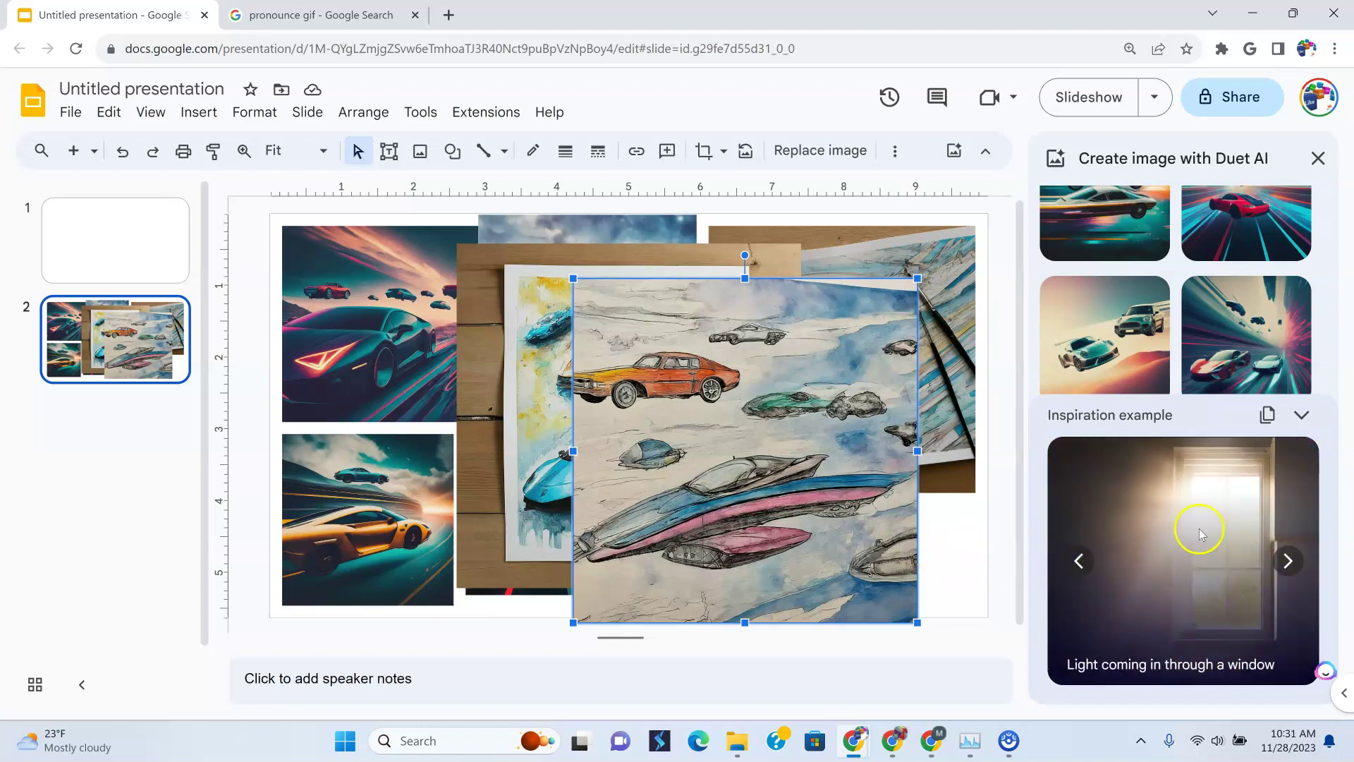
click(1268, 415)
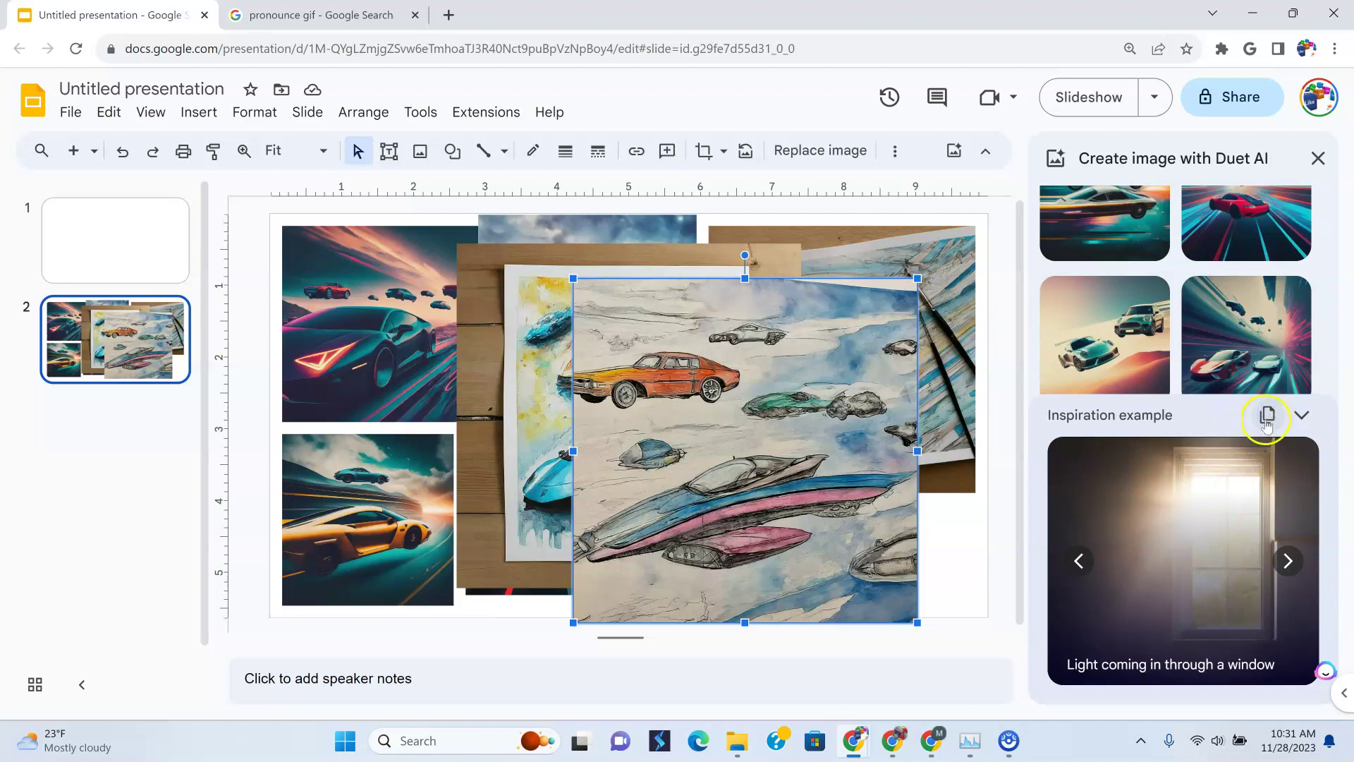
click(1242, 525)
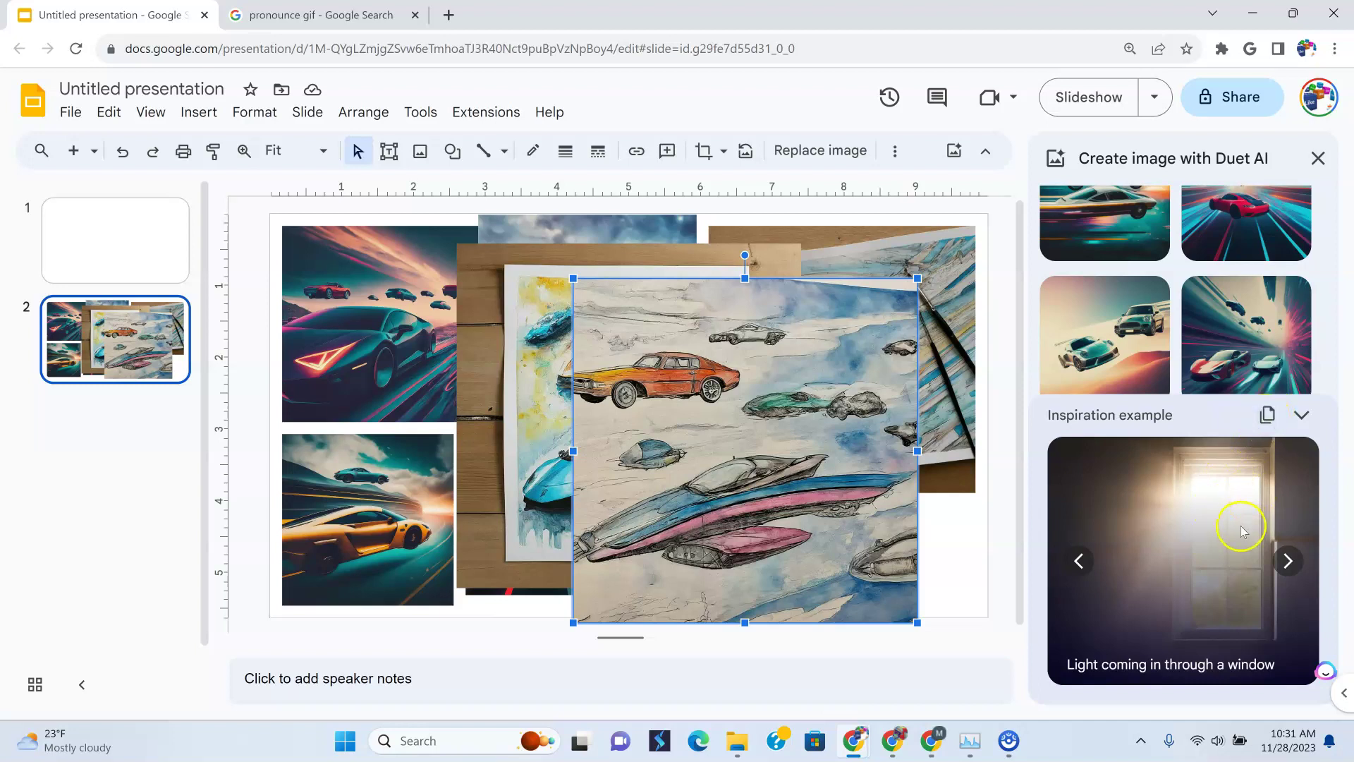
scroll(1203, 366, down, 3)
scroll(1202, 367, up, 5)
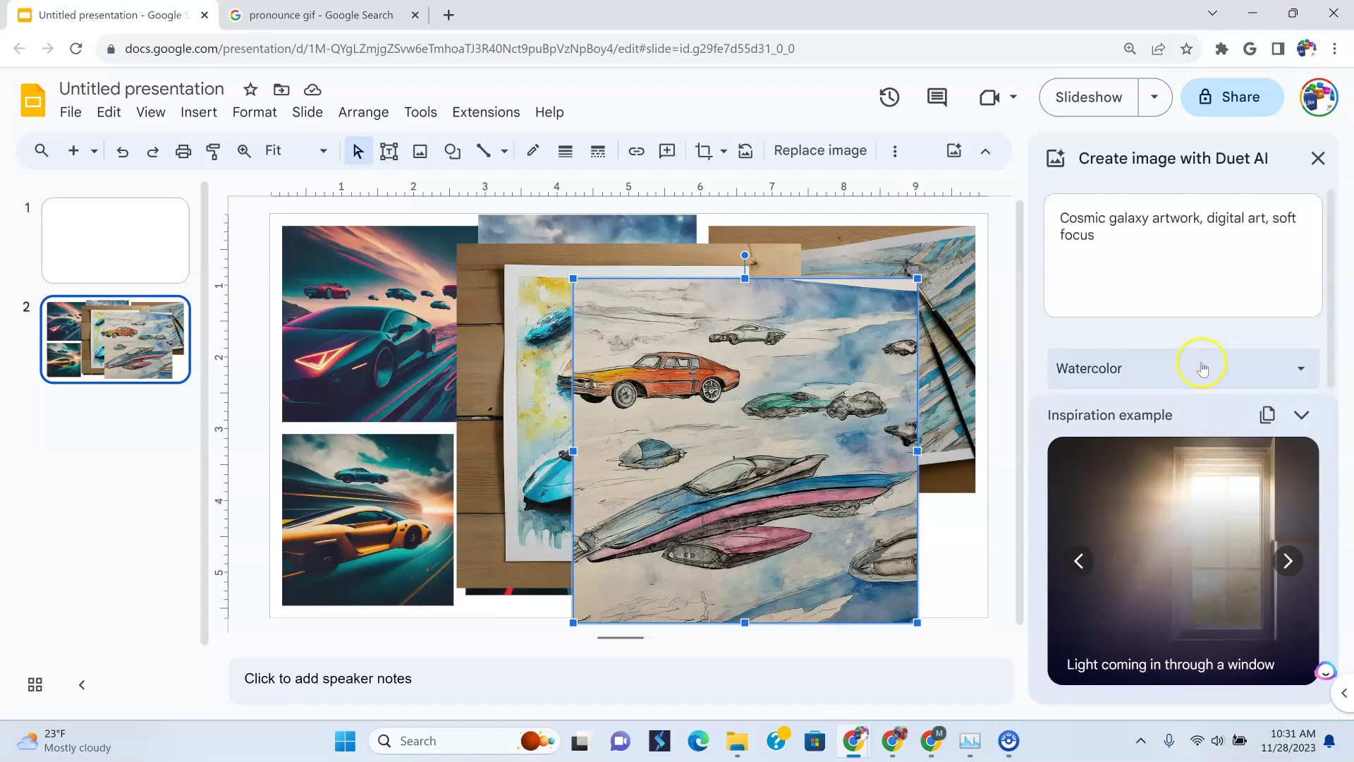
key(ctrl+v)
click(1097, 236)
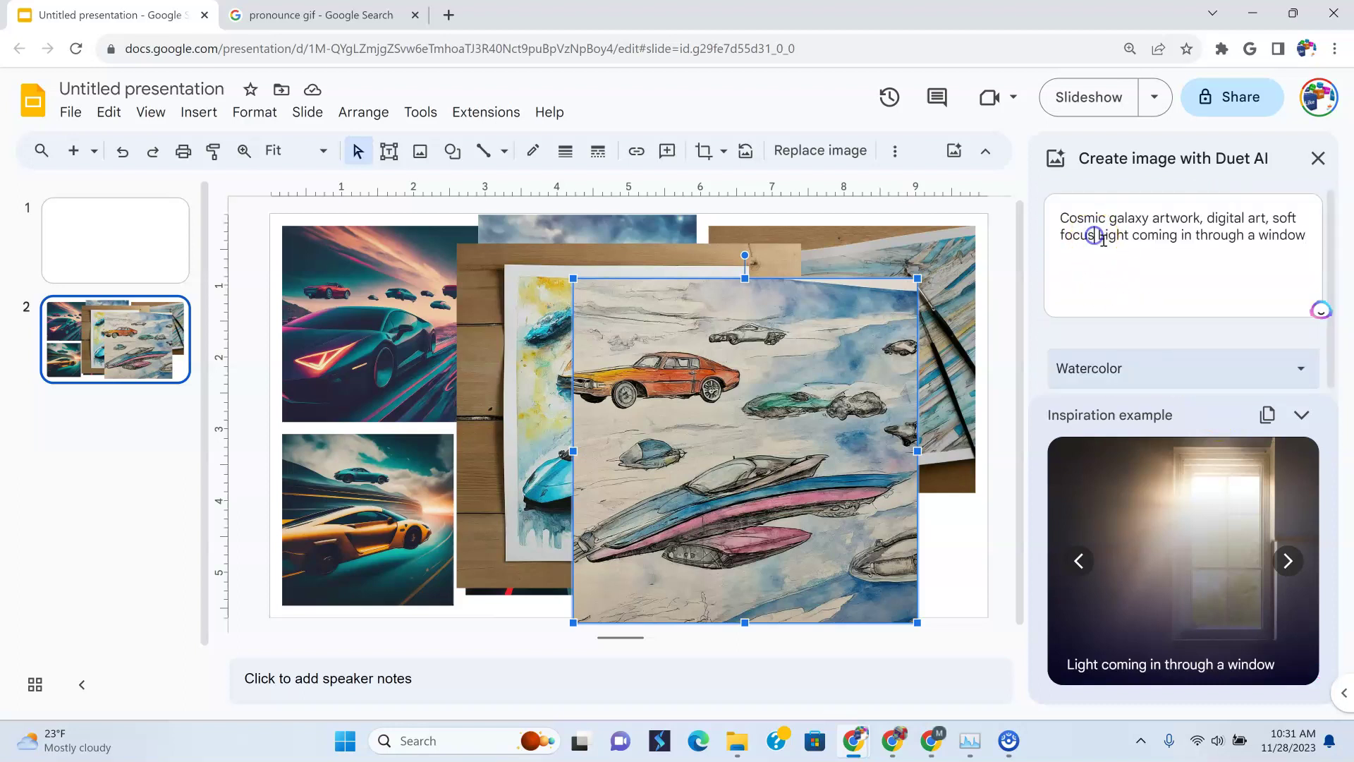
text(,)
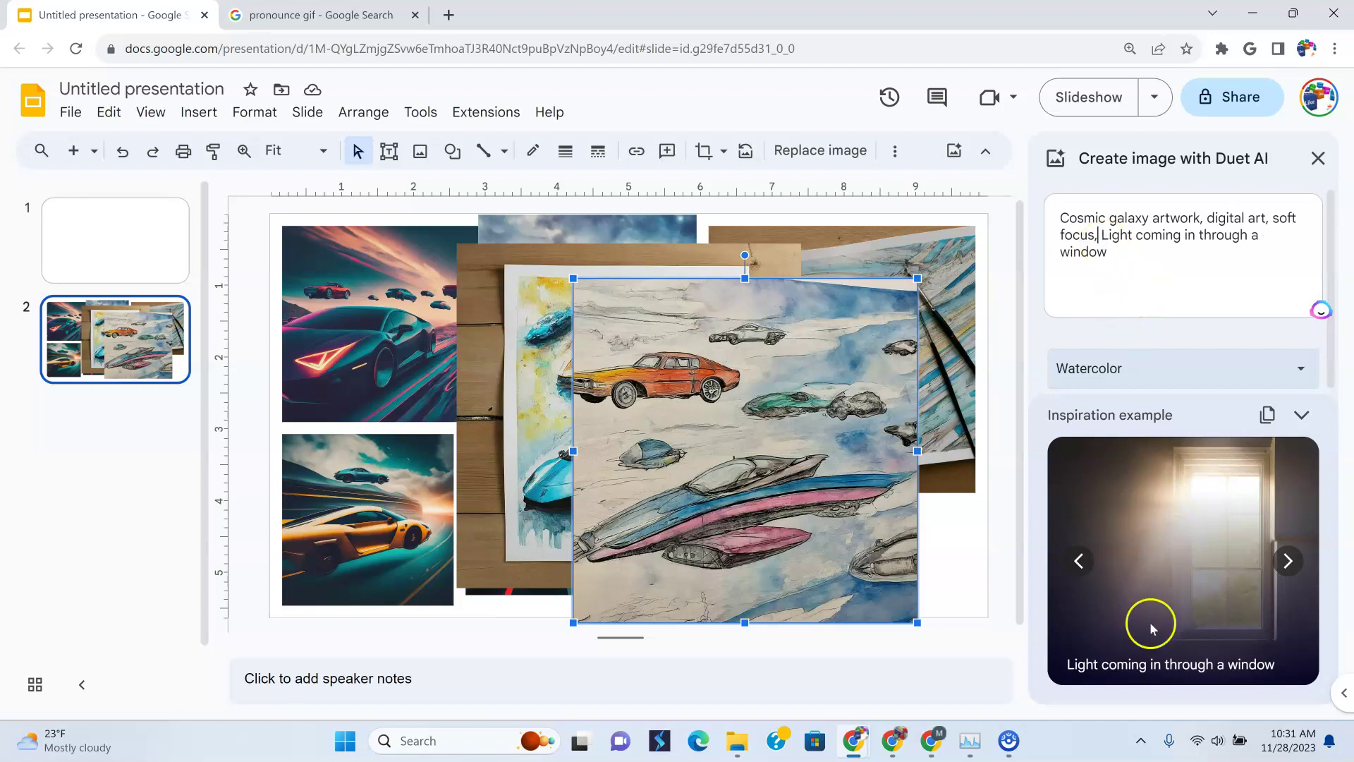
scroll(1235, 427, down, 1)
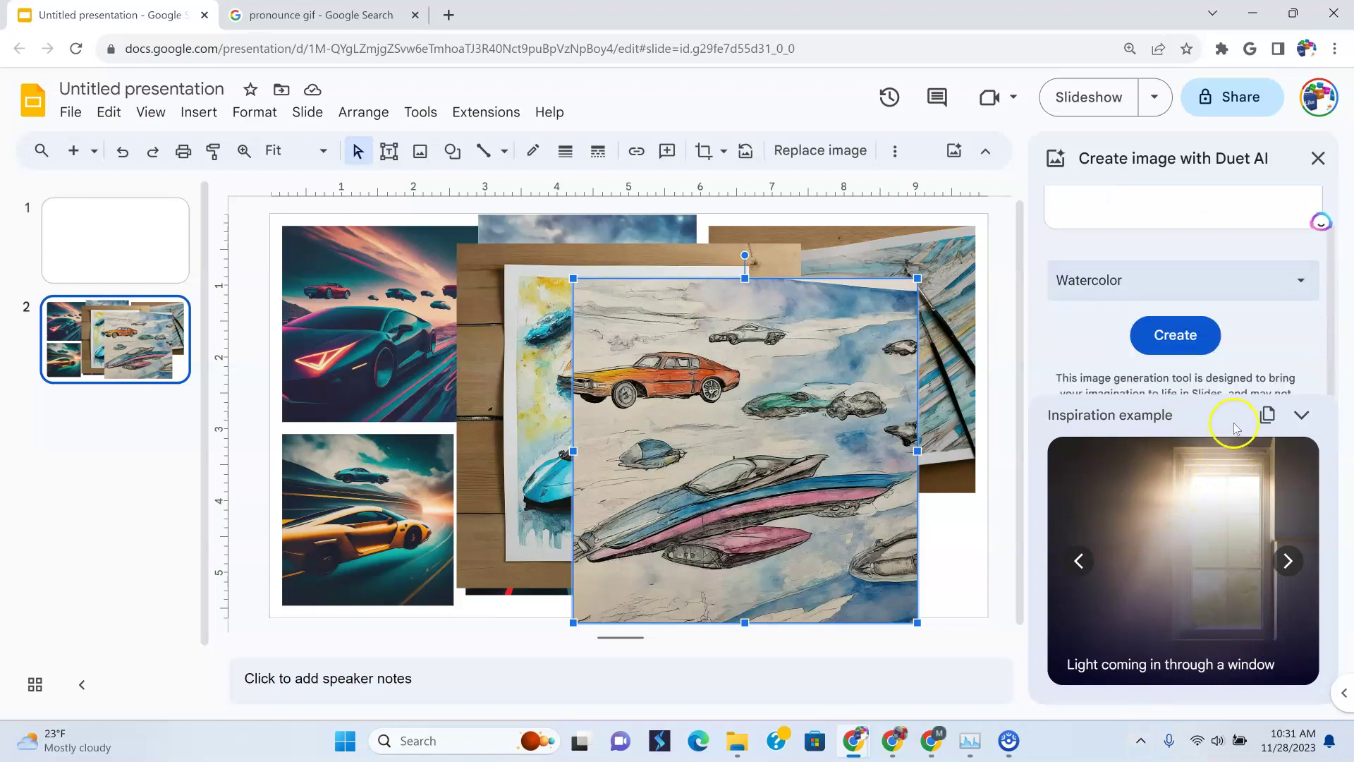
Switch the style from Watercolor to Cyberpunk and create images from the galaxy prompt.
click(1301, 415)
click(1247, 286)
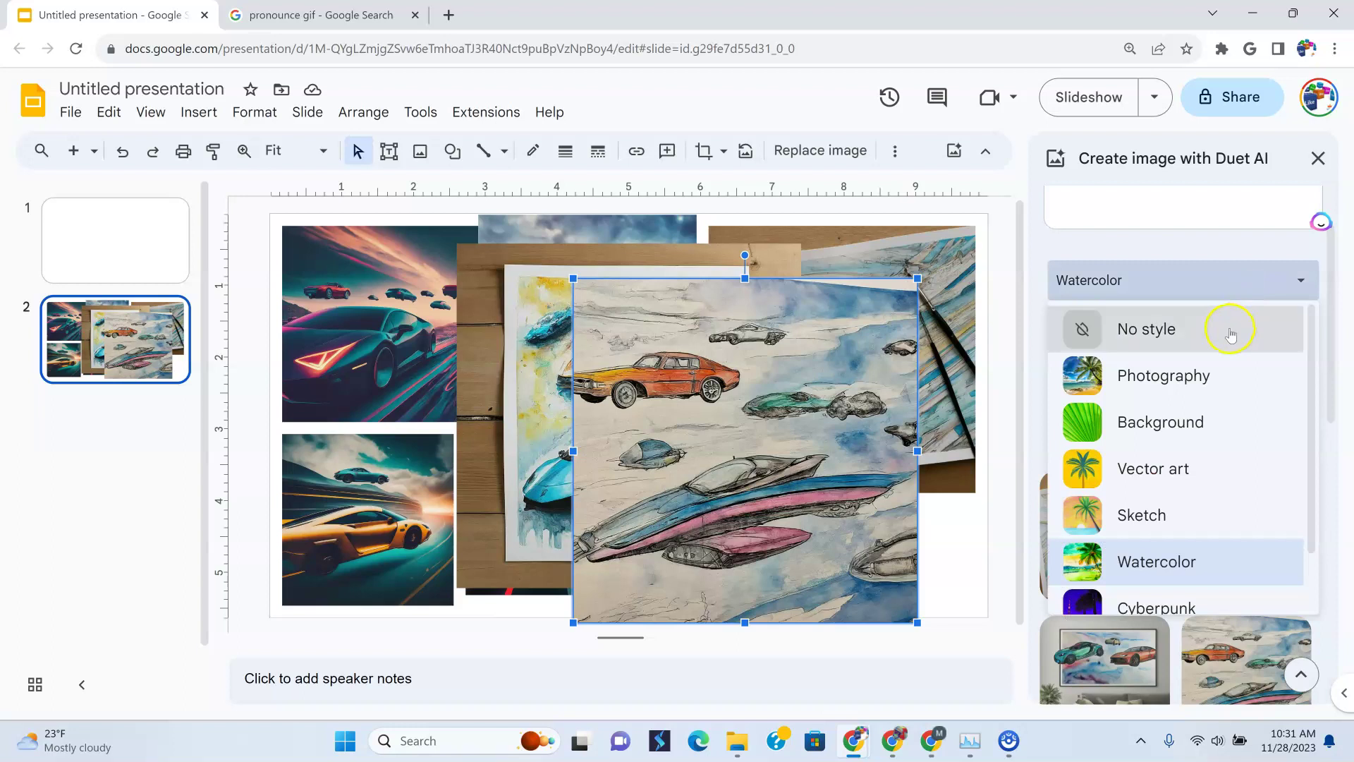
scroll(1188, 525, down, 1)
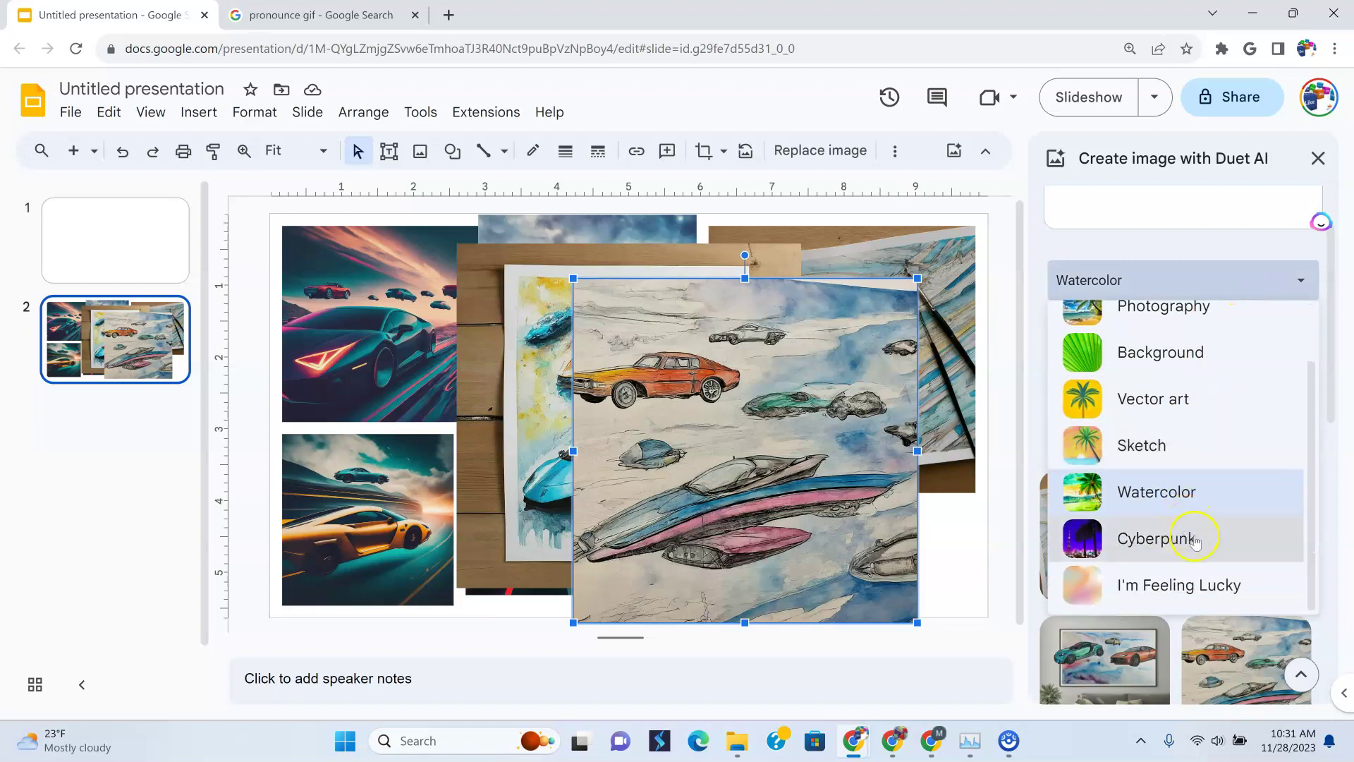
click(1194, 544)
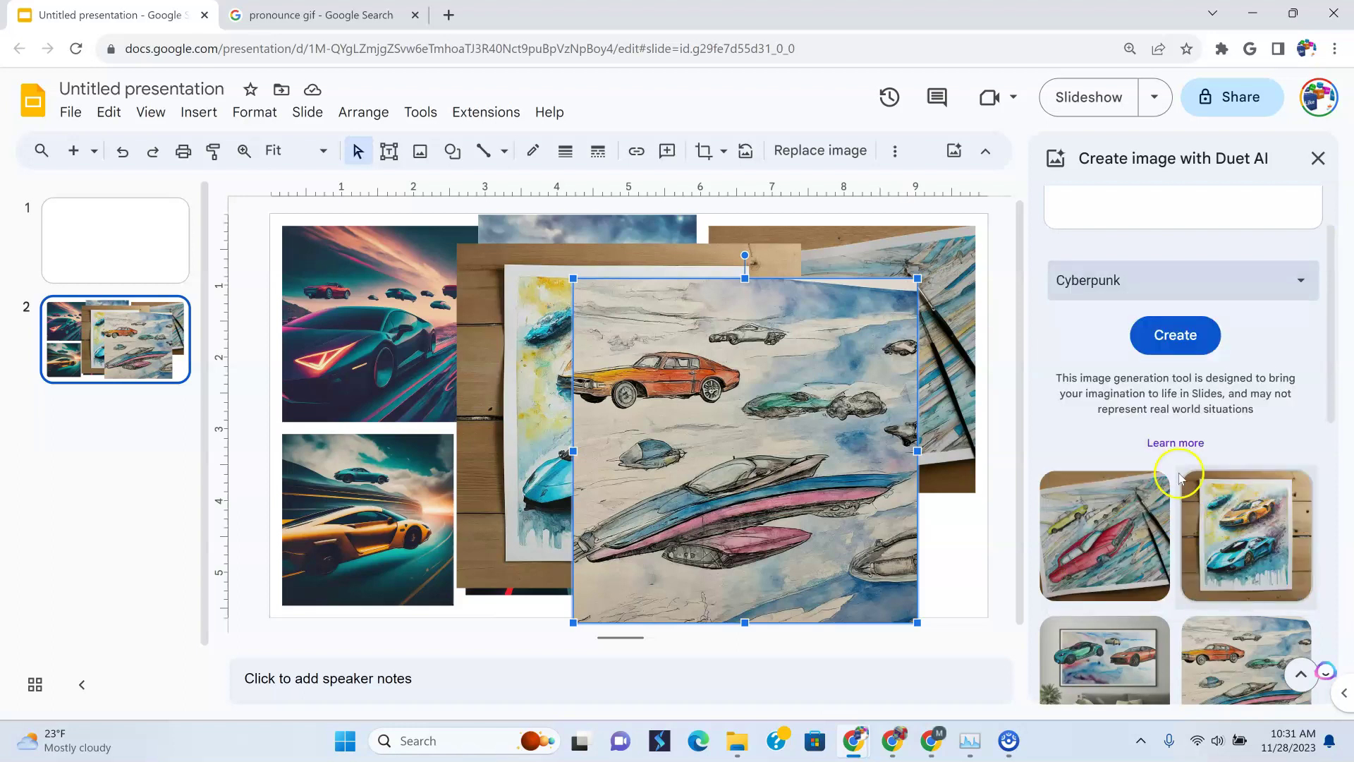
scroll(1193, 494, up, 2)
click(1203, 428)
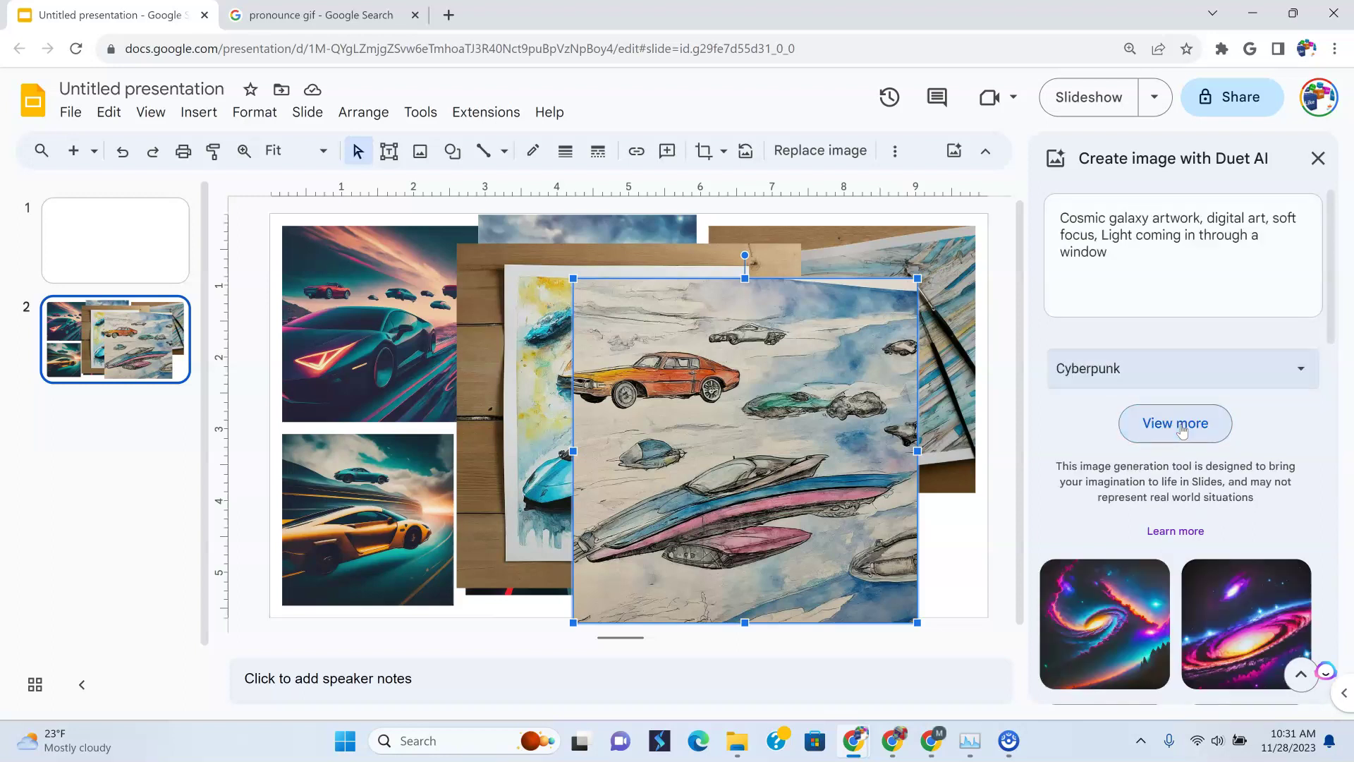
scroll(1216, 563, down, 3)
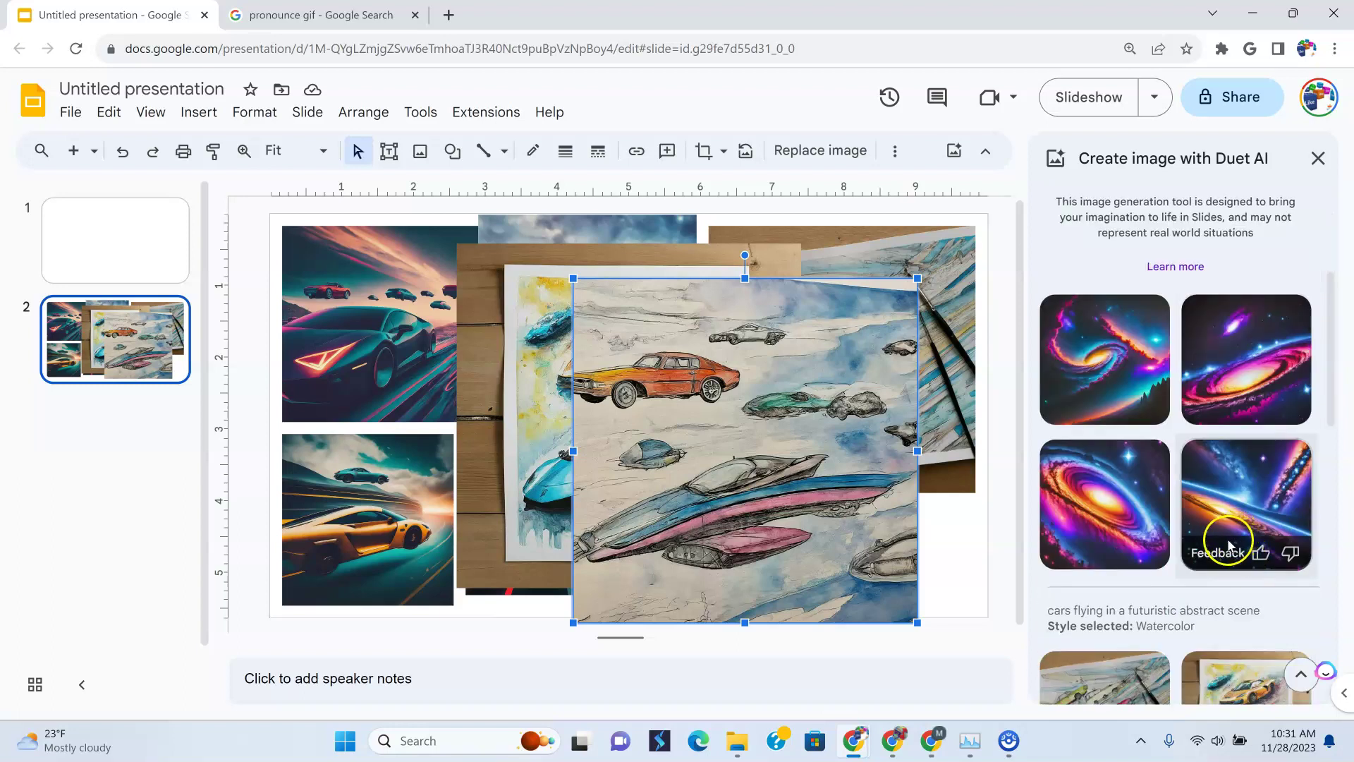
Insert three Cyberpunk galaxy images from Duet AI onto slide 2, placing them left, right and over the cars.
click(1235, 356)
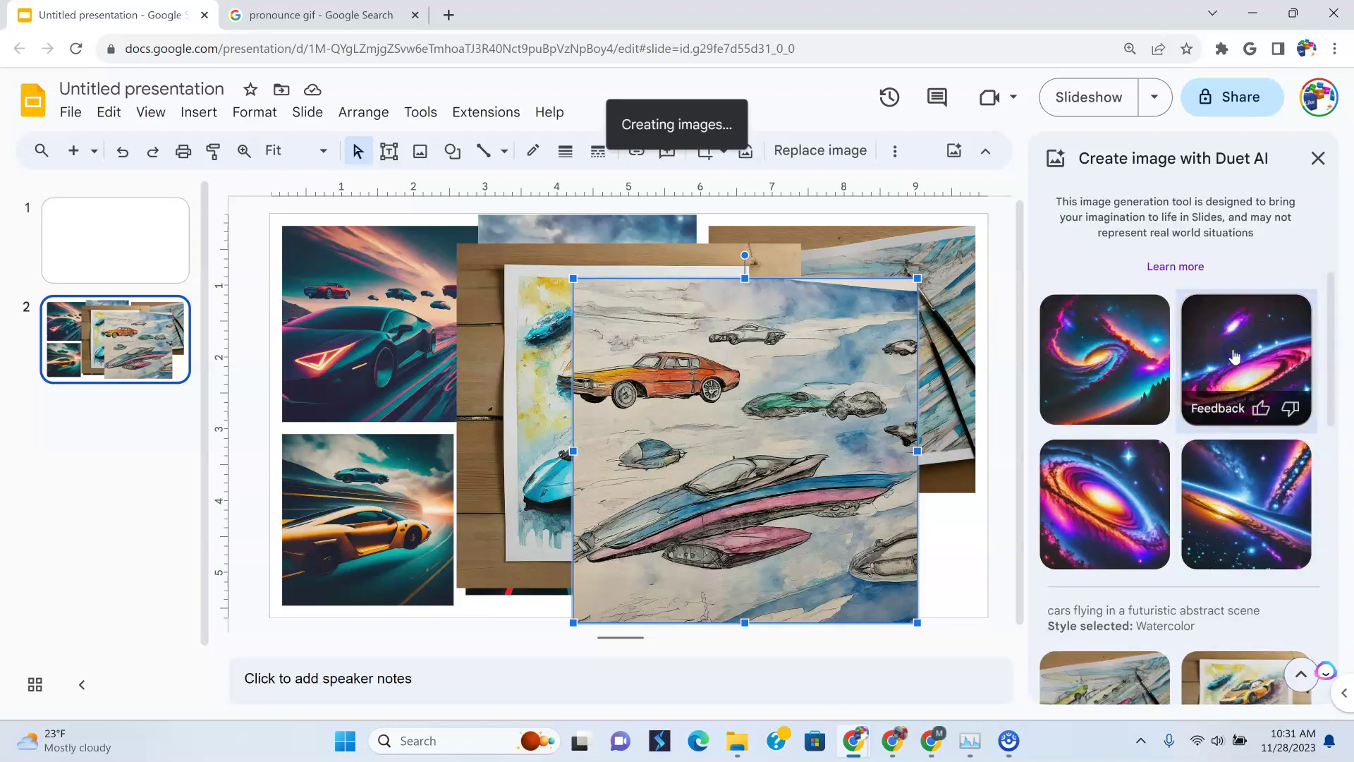
drag(568, 388, 394, 370)
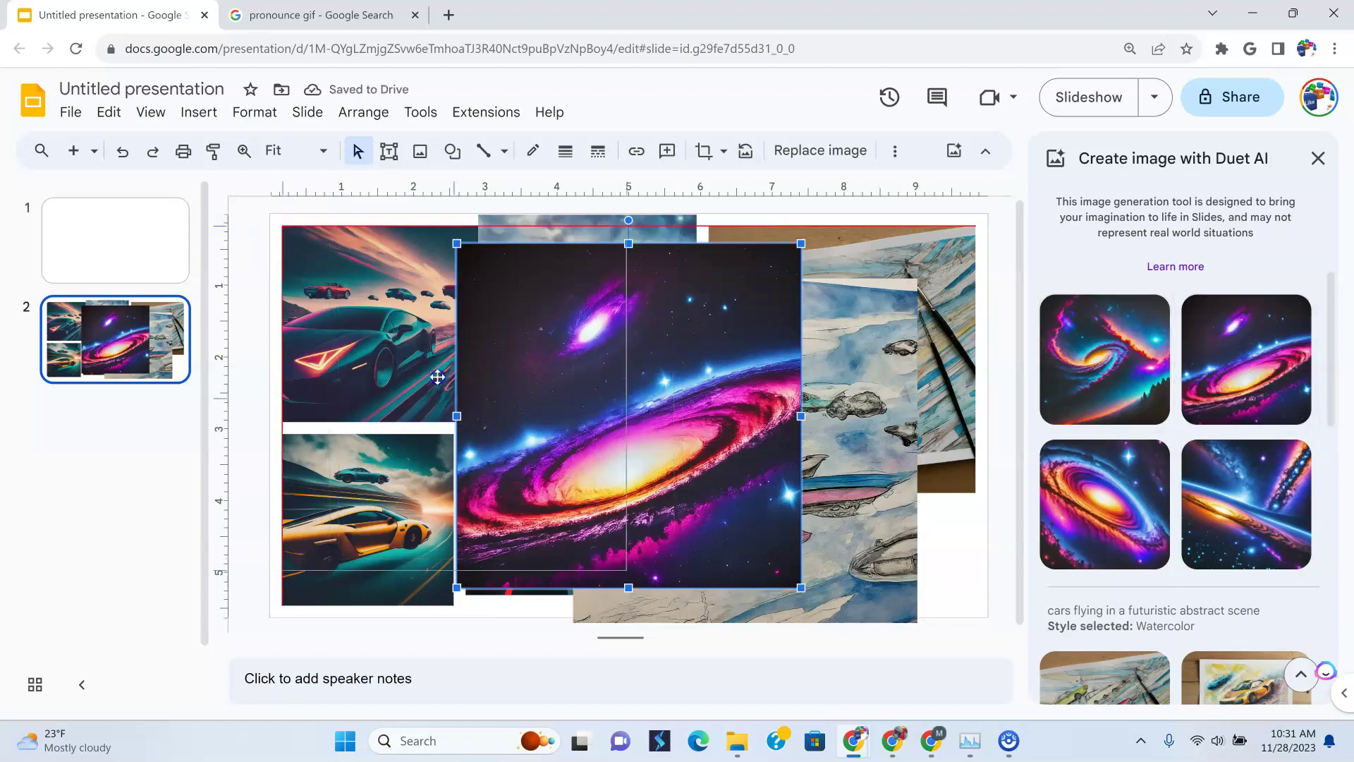
click(1104, 497)
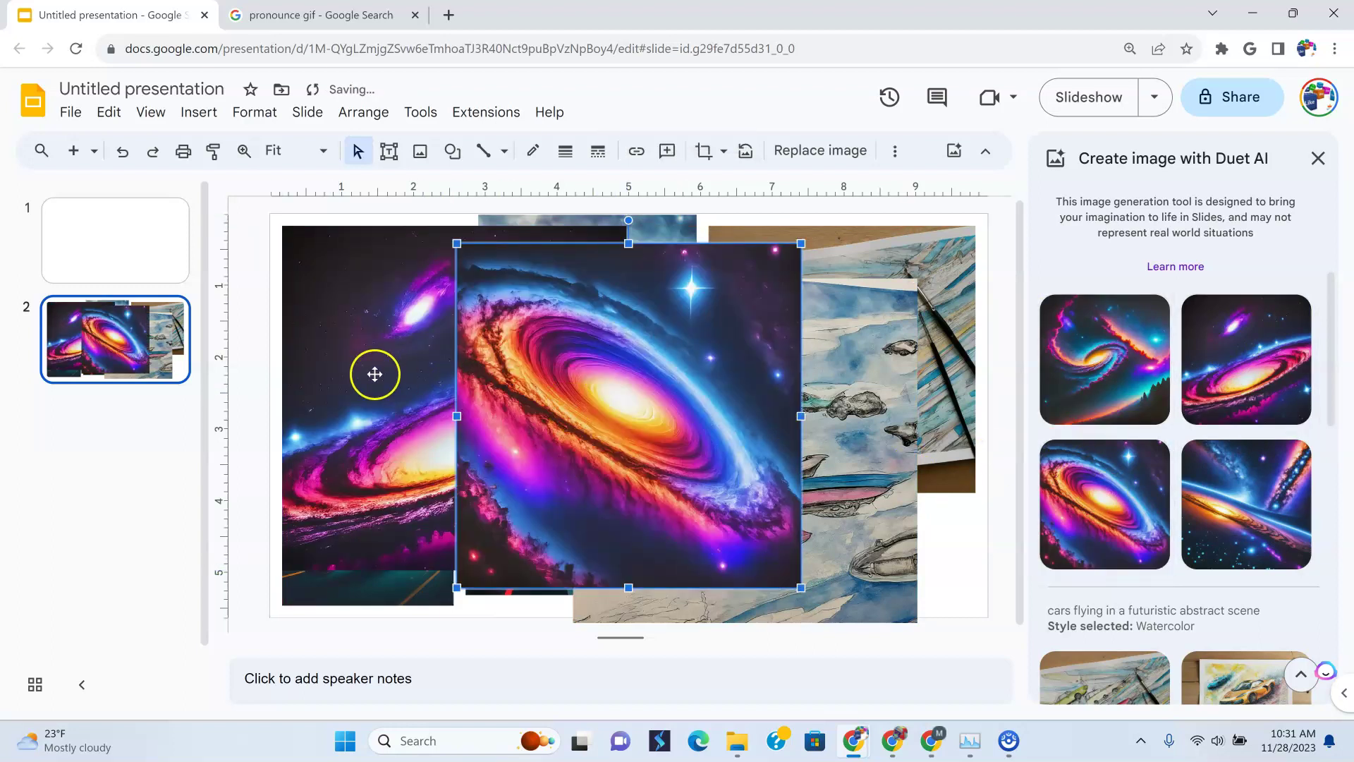
mouse_move(558, 385)
mouse_down()
mouse_move(816, 367)
mouse_move(566, 425)
mouse_up()
click(1247, 504)
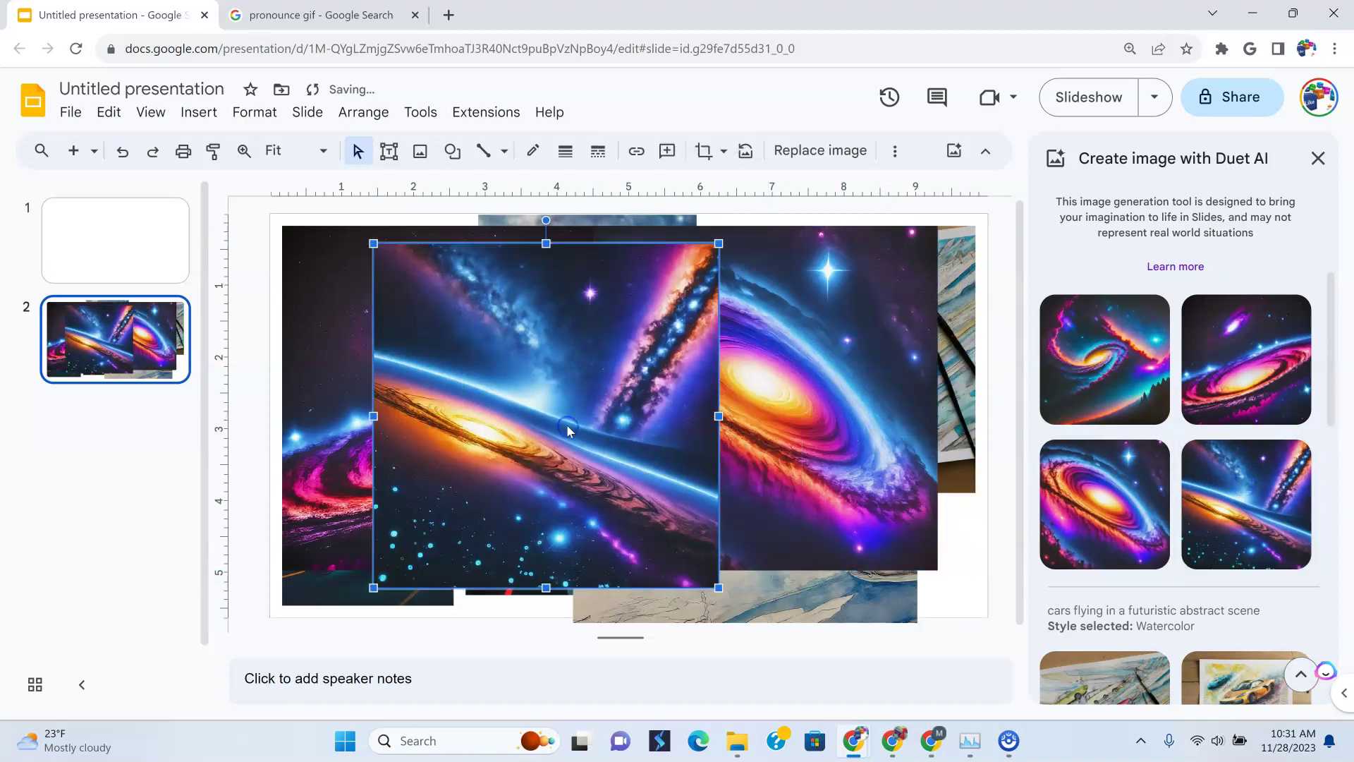